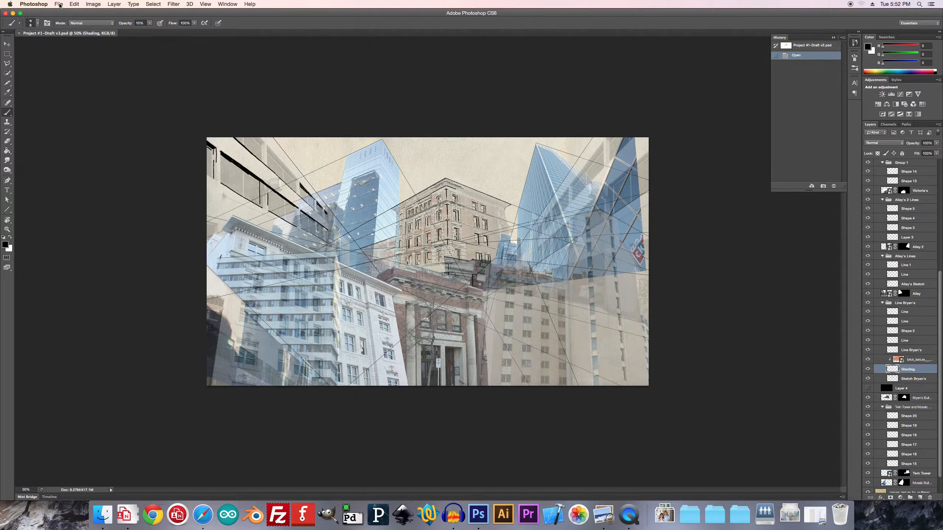
- Enlarge the canvas to 7200 pixels wide by 3000 pixels high, keeping the artwork anchored in the centre
click(91, 4)
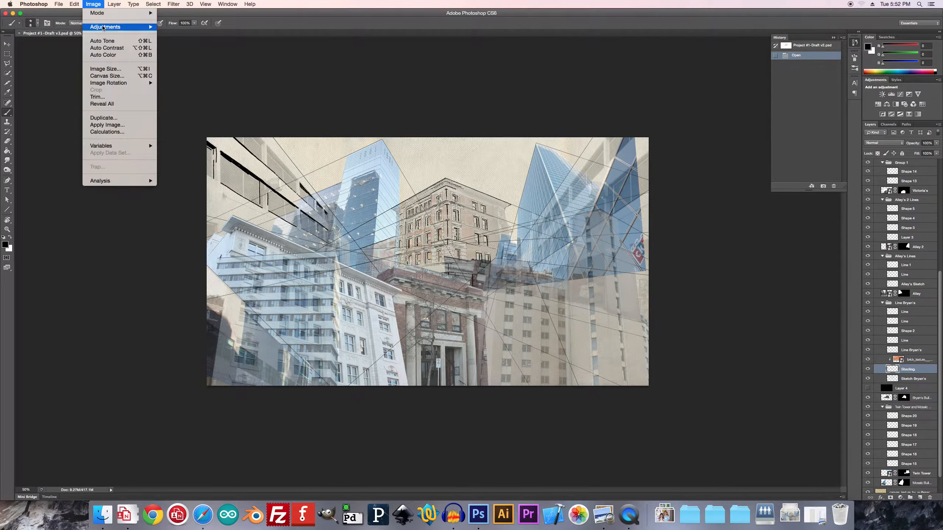
click(104, 76)
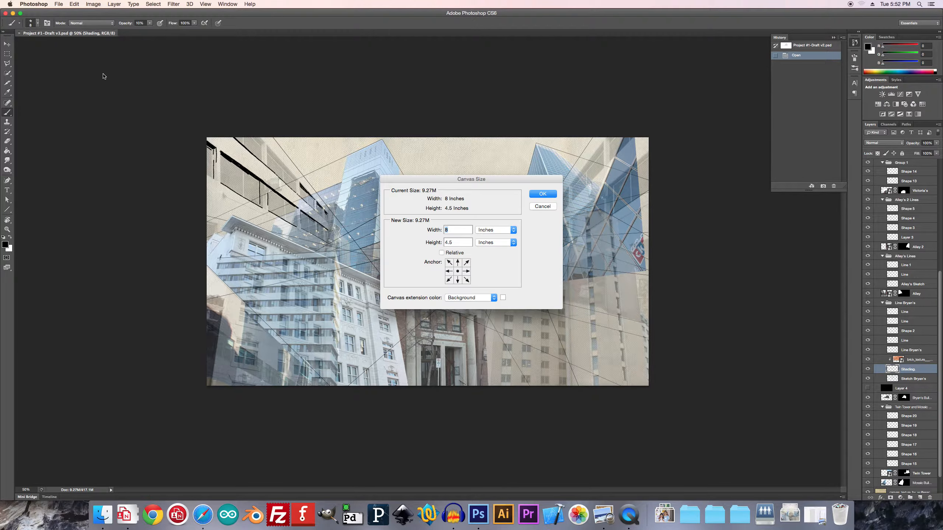
click(489, 232)
click(489, 225)
text(7200)
key(Tab)
text(3000)
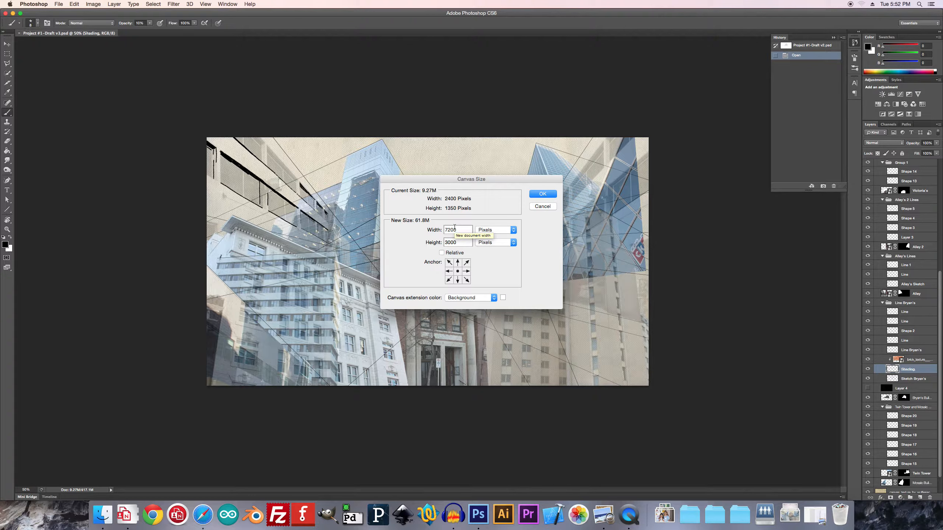
click(540, 195)
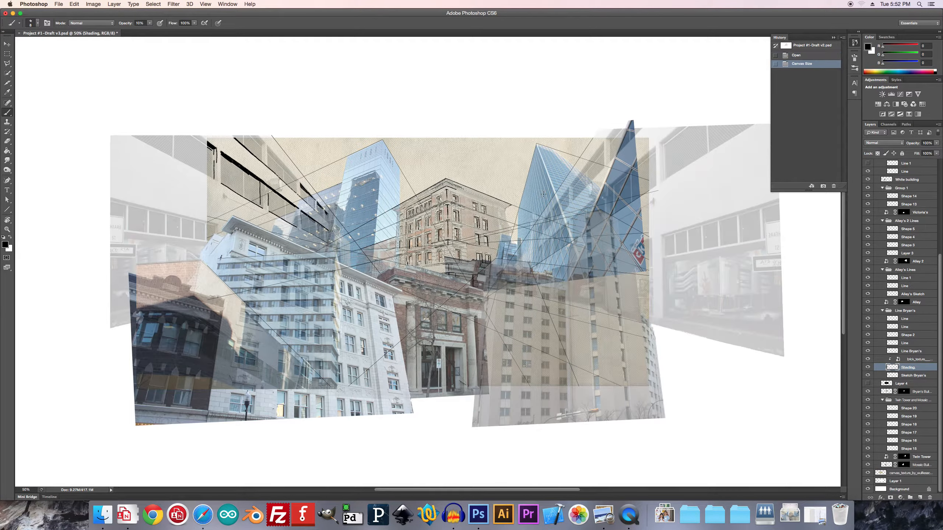
key(super+0)
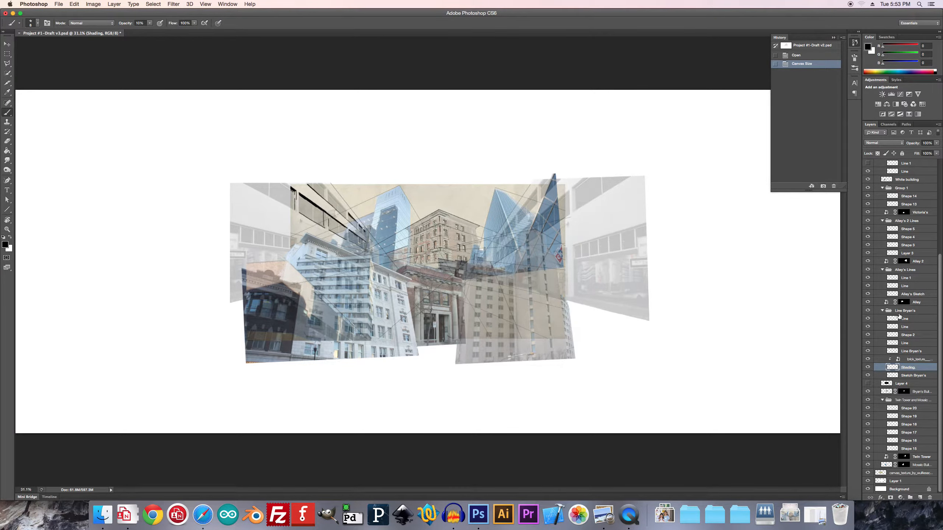
- Collapse the Building Composition group and select it together with the canvas texture layer and Layer 1
scroll(934, 275, up, 5)
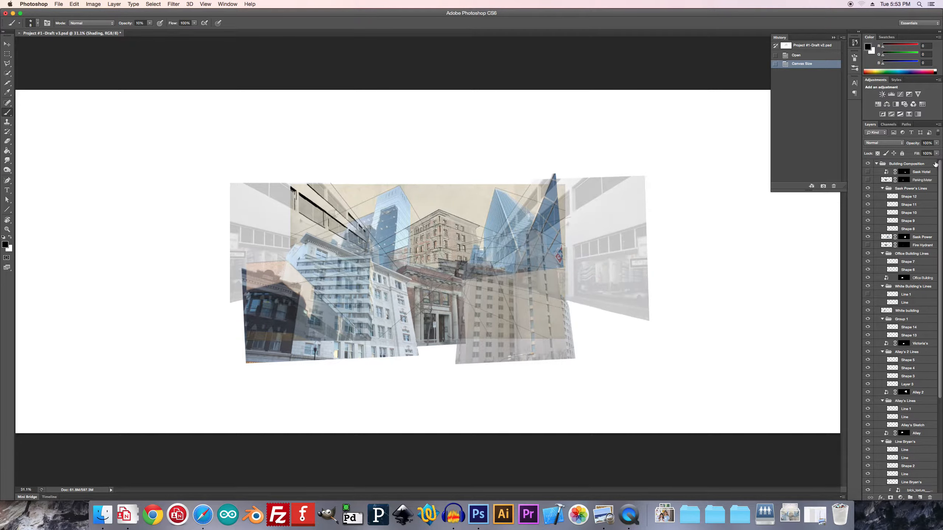
click(875, 164)
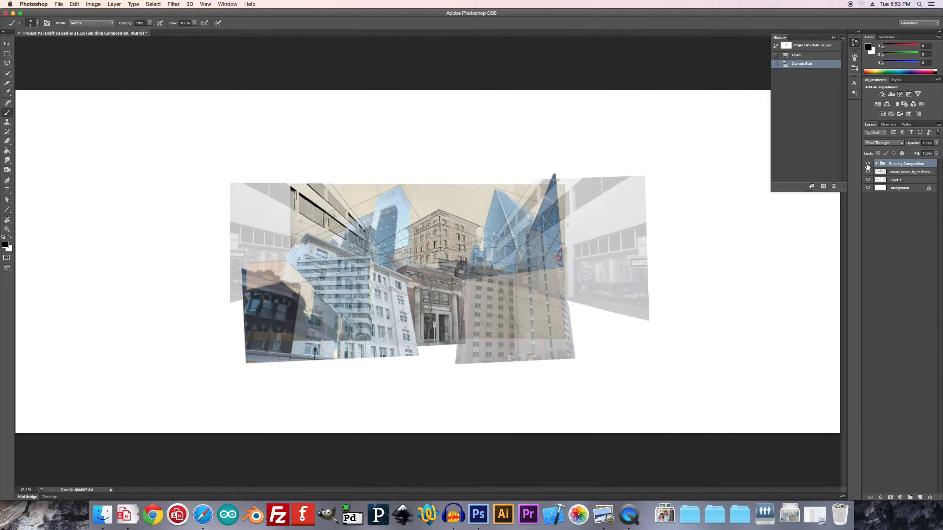
click(868, 164)
click(868, 164)
click(867, 172)
click(867, 171)
shift+click(882, 182)
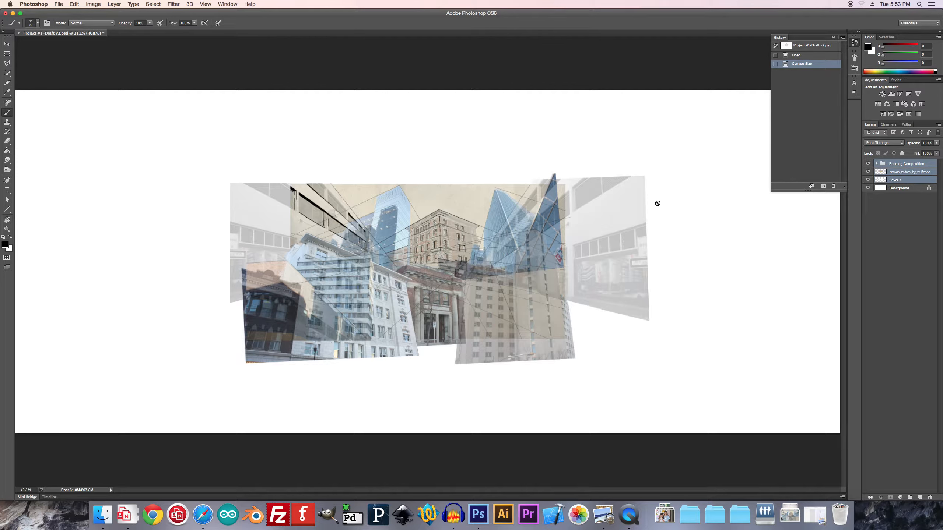
click(834, 38)
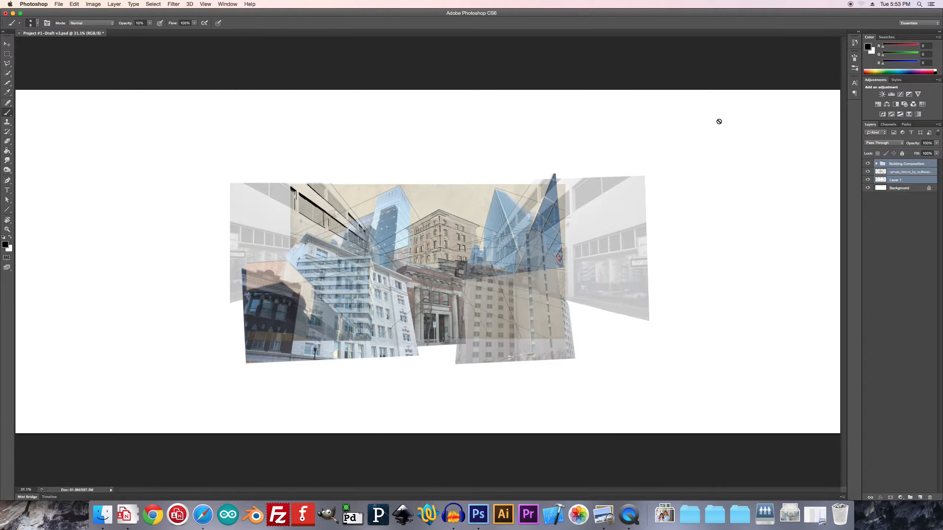
- Start a Free Transform on the selected layers, with the reference point moved down slightly and width and height scaling linked
click(78, 4)
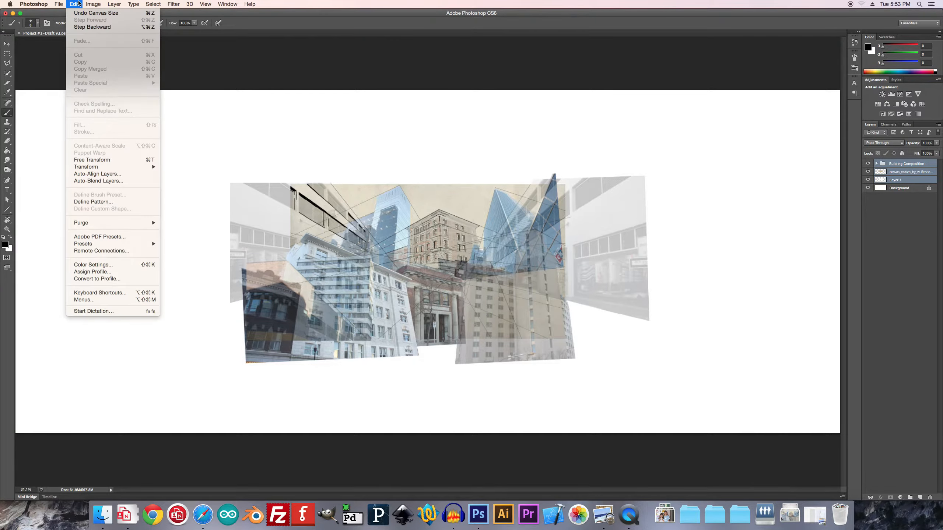
click(83, 160)
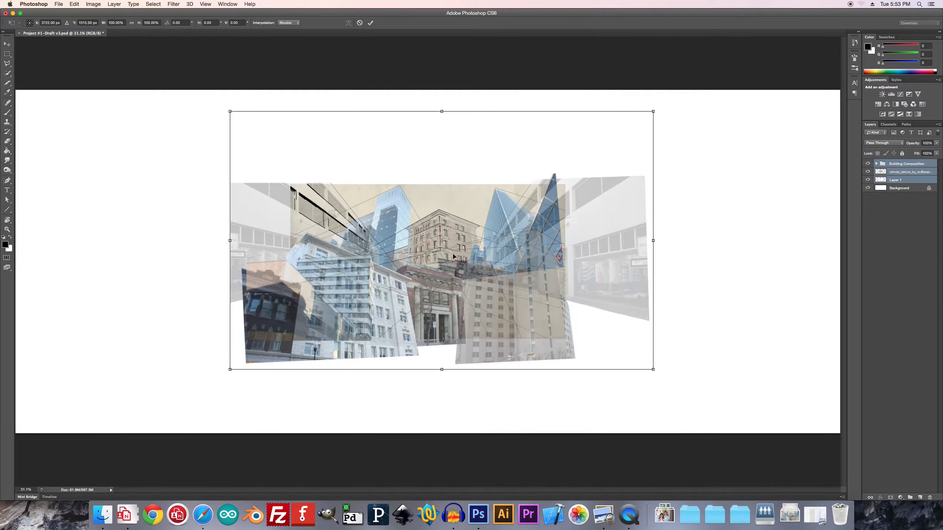
drag(442, 241, 442, 273)
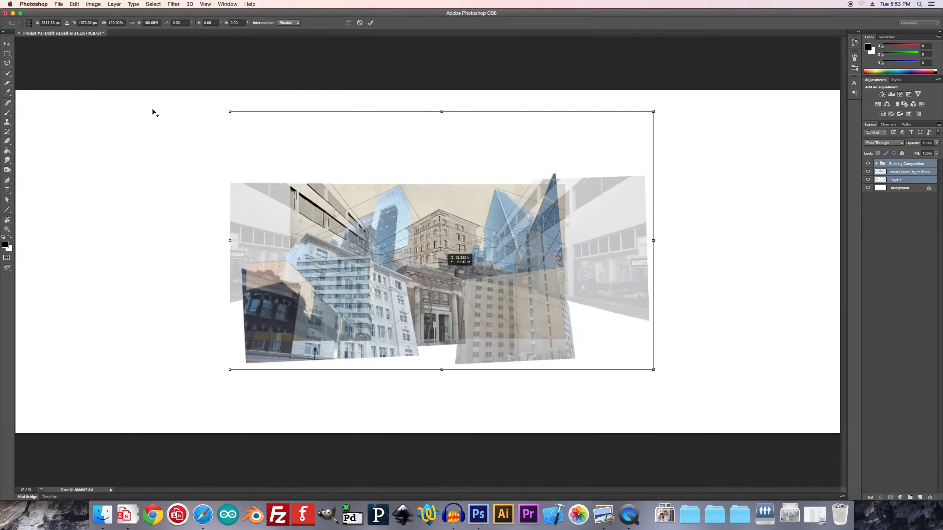
click(132, 24)
- Scale the selected layers proportionally to 280% and apply the transformation
click(118, 23)
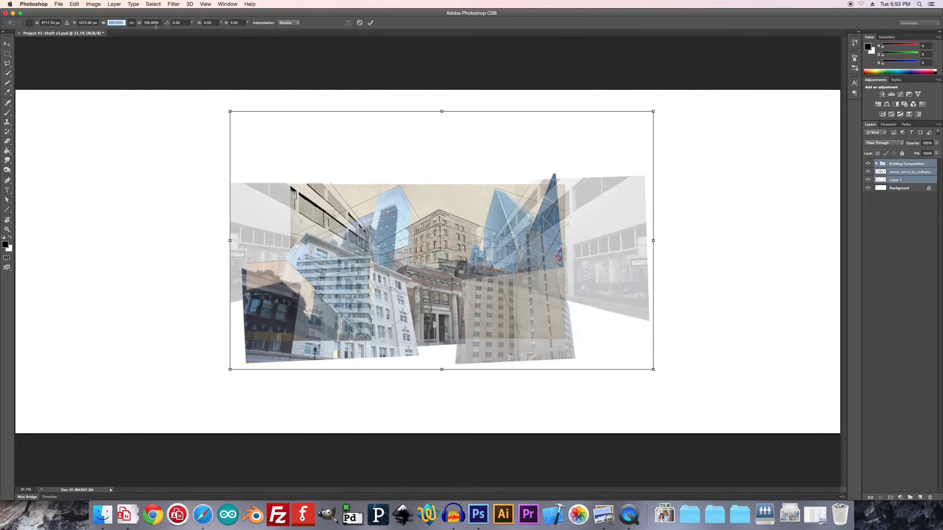
click(116, 23)
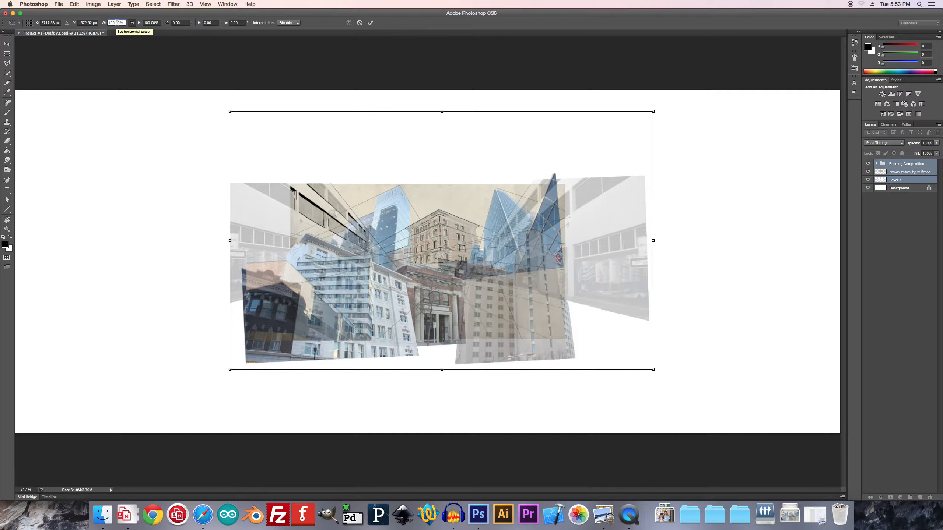
key(shift+Up)
key(shift+Up)
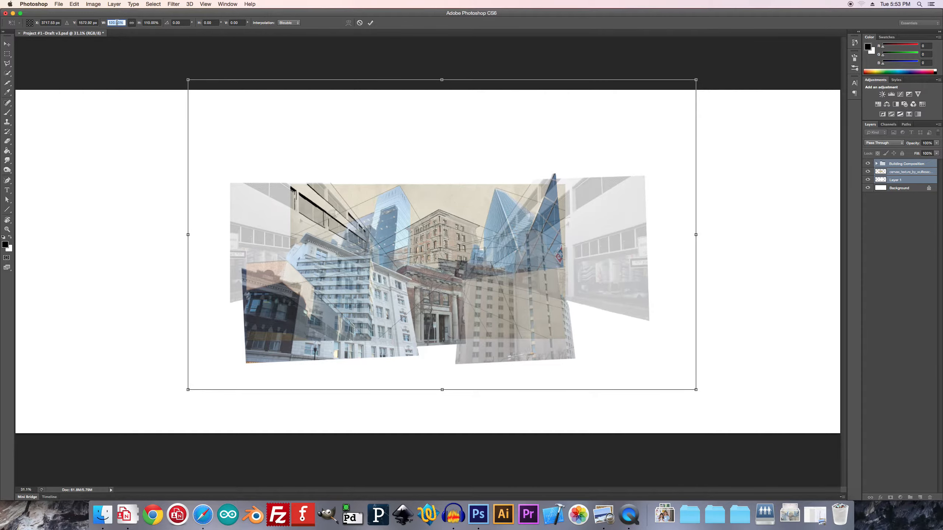
key(shift+Up)
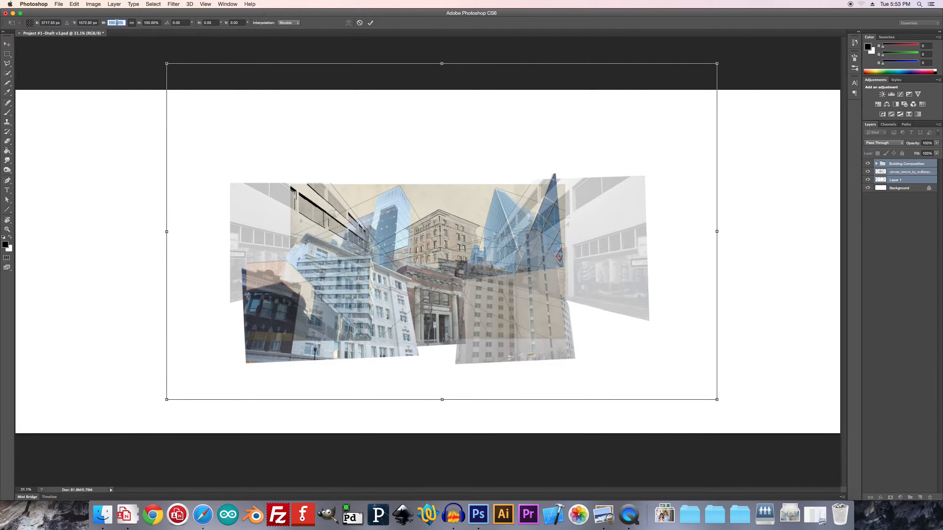
key(shift+Up)
key(shift+Up)
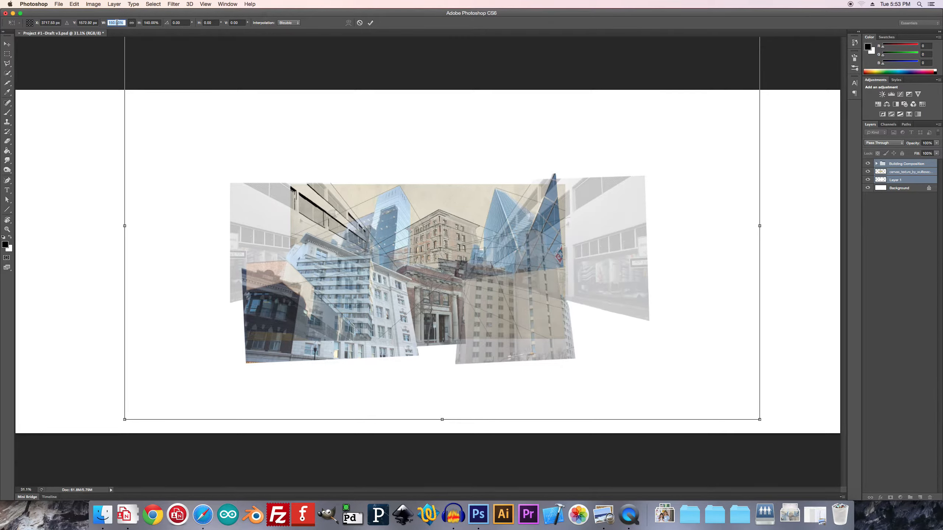
key(shift+Up)
key(shift+Up)
key(shift+Up)
key(shift+Up)
key(shift+Up)
key(shift+Up)
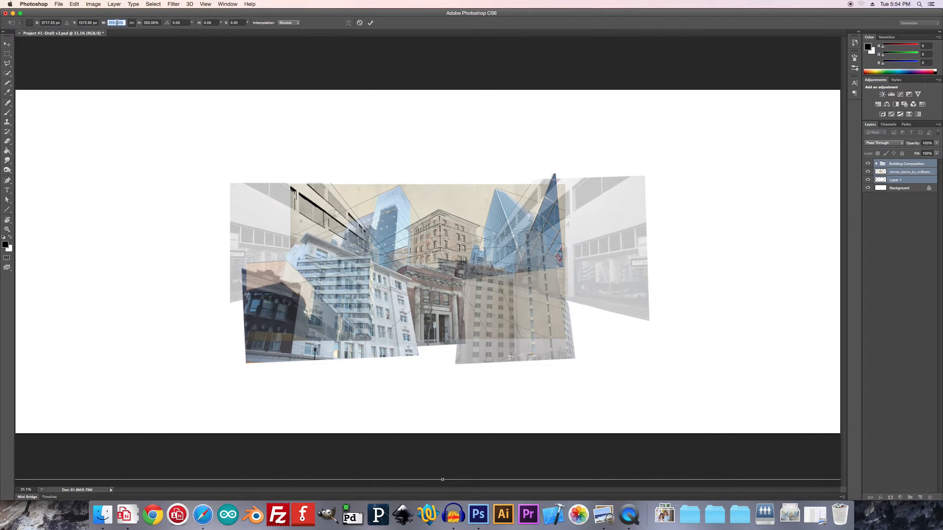
click(154, 25)
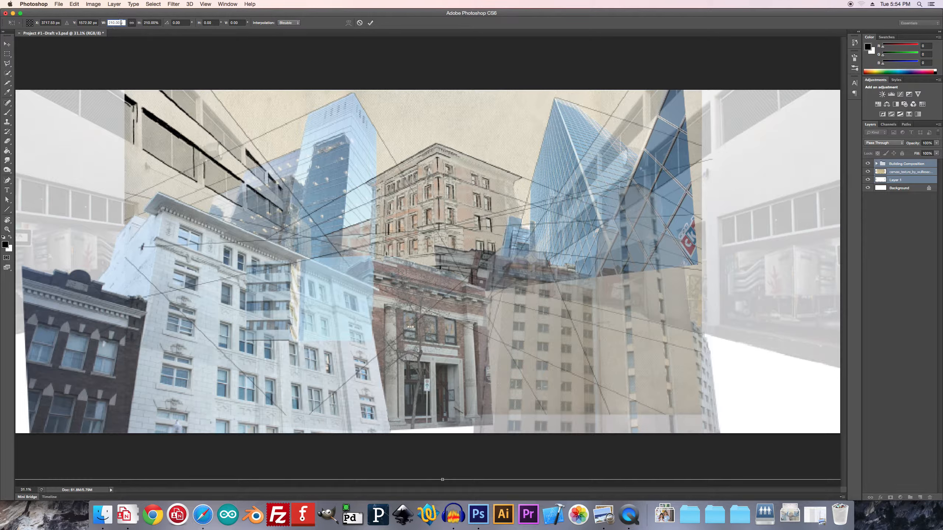
key(shift+Up)
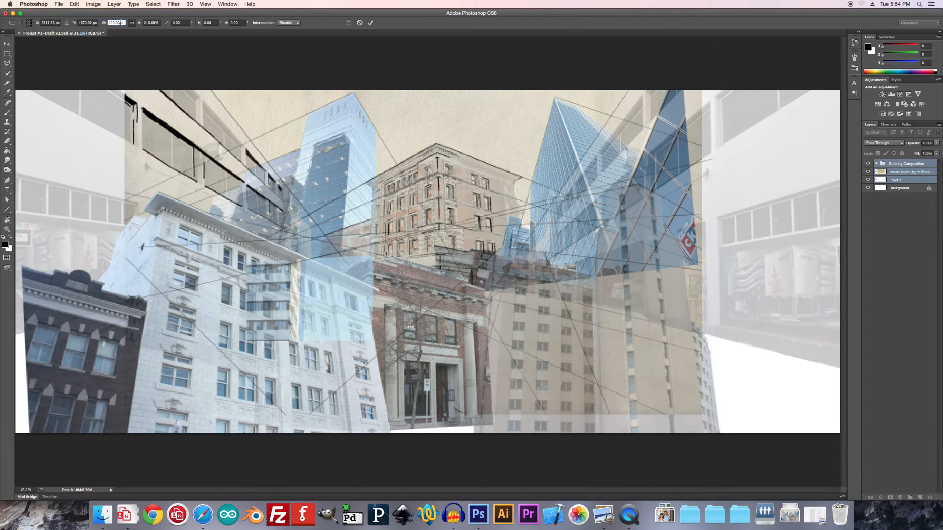
key(shift+Up)
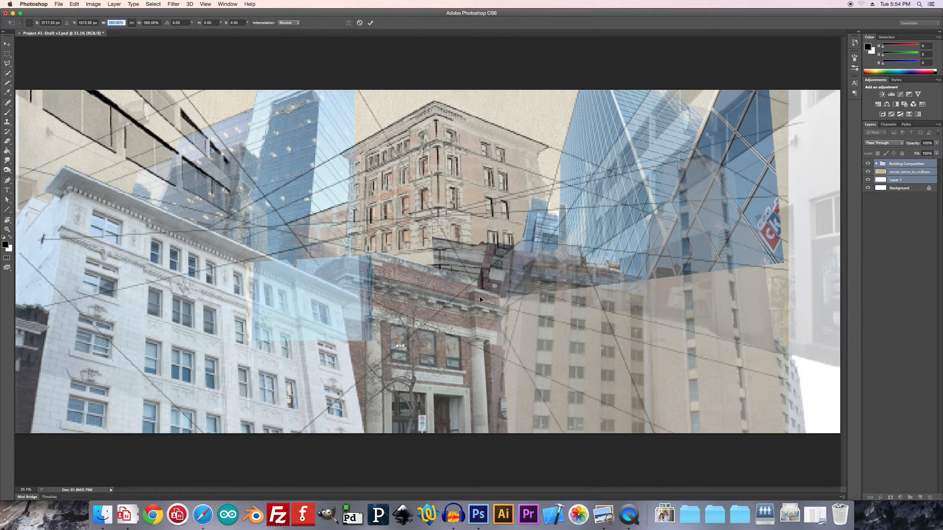
key(Return)
click(7, 44)
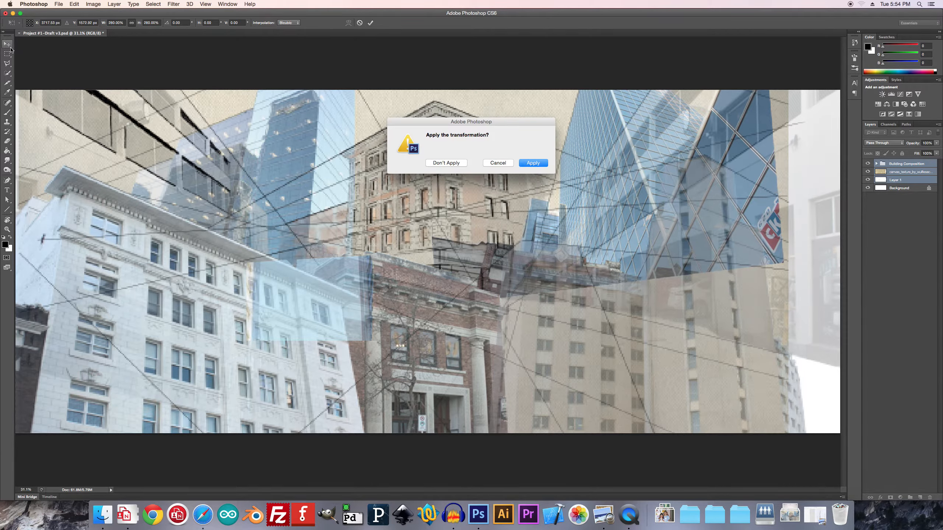
click(533, 163)
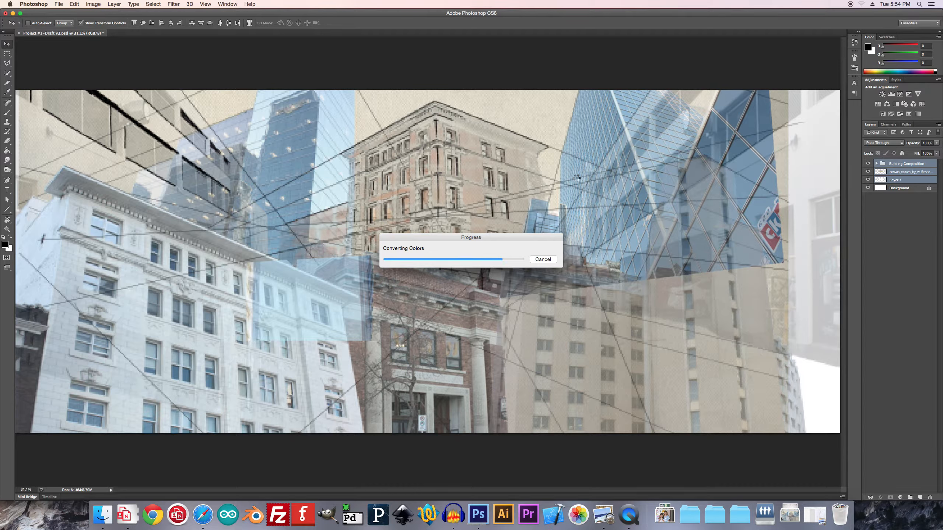
- Examine the enlarged artwork's detail at 100%, followed by the whole composition and its extent beyond the canvas
key(super+plus)
key(super+plus)
key(super+plus)
key(super+plus)
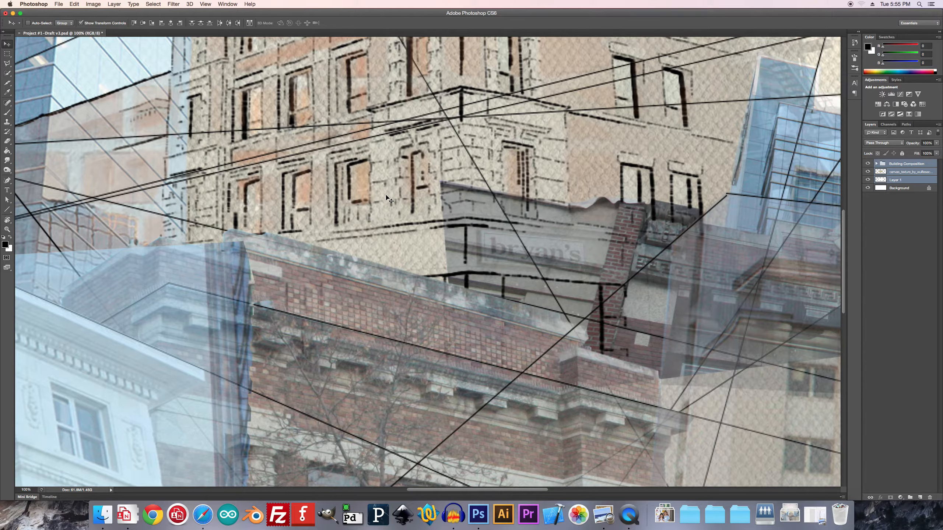
key(super+minus)
key(super+minus)
key(super+minus)
key(super+minus)
key(super+minus)
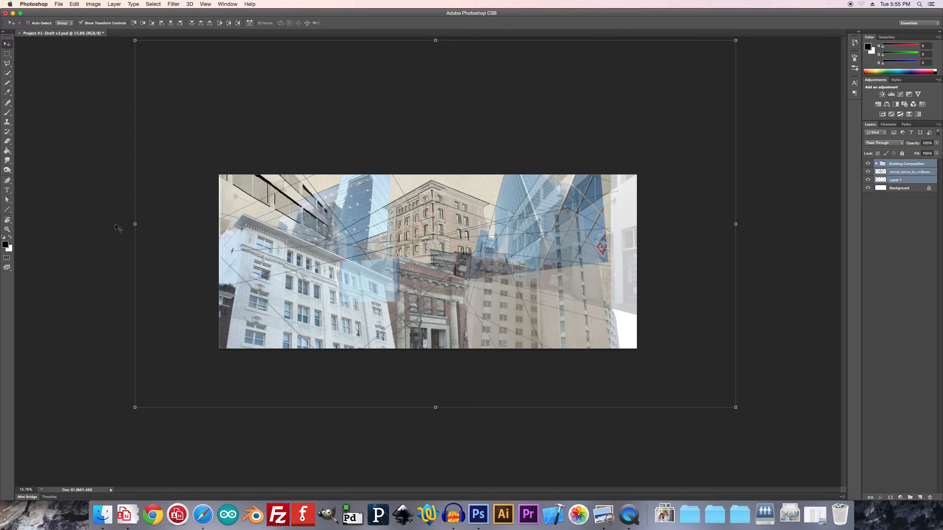
- Duplicate the image as "Project #1-Draft v3 copy" with merged layers only
click(94, 4)
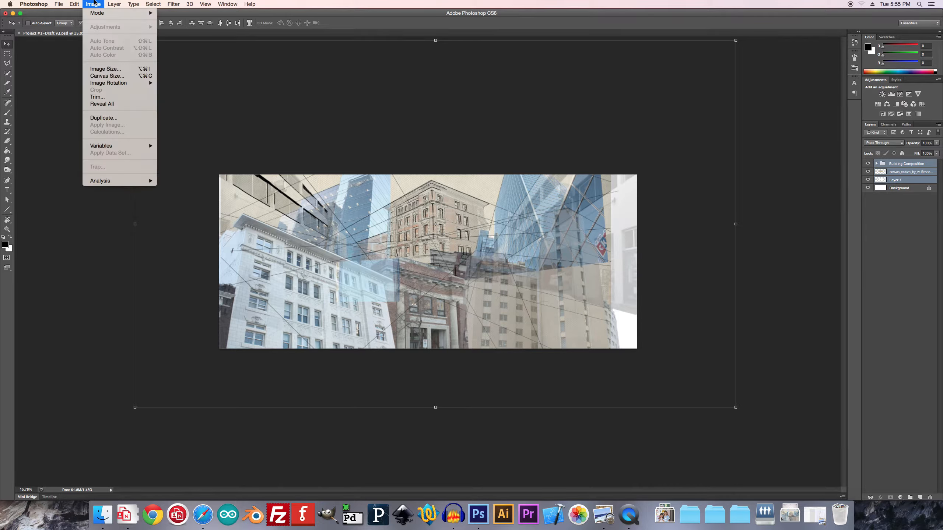
click(96, 118)
click(390, 257)
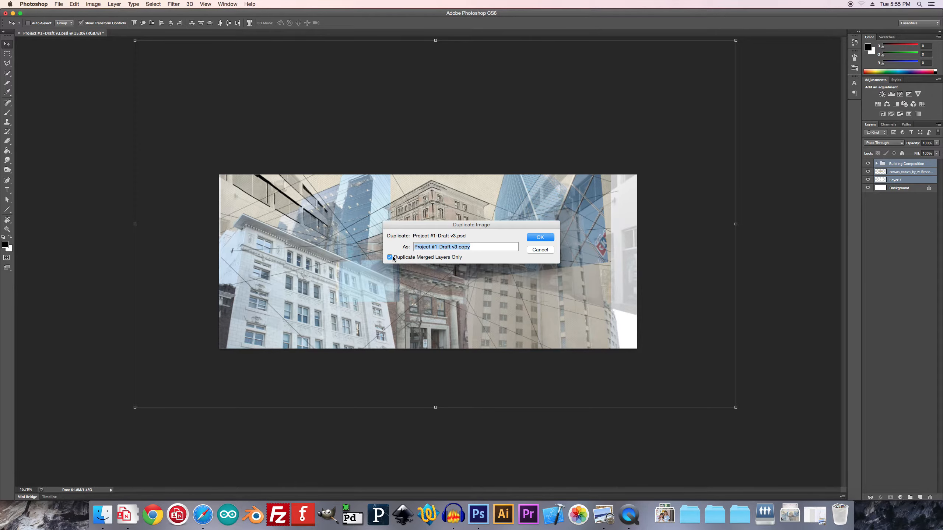
click(538, 238)
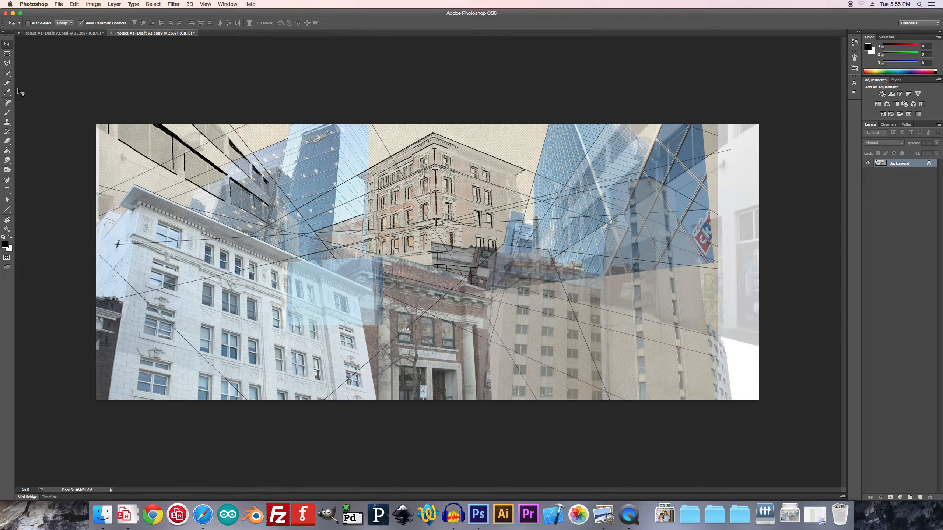
click(10, 93)
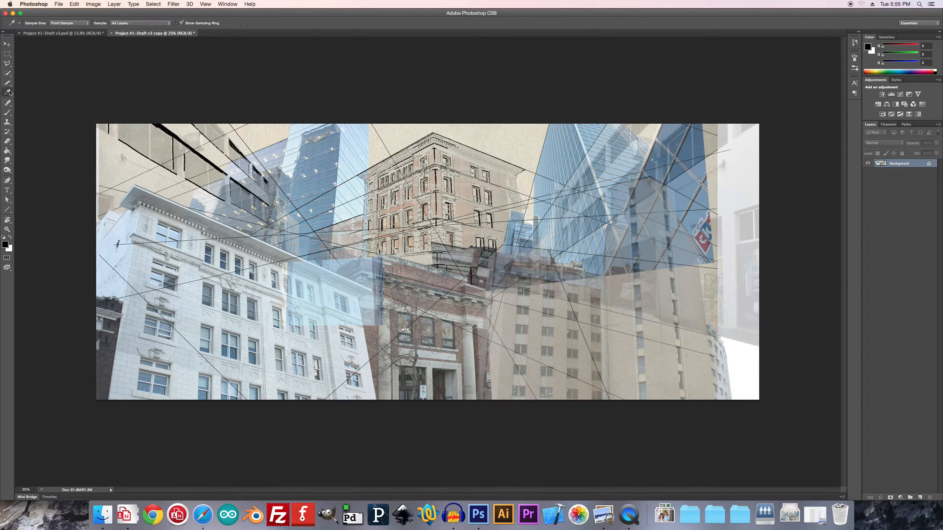
click(10, 84)
click(8, 73)
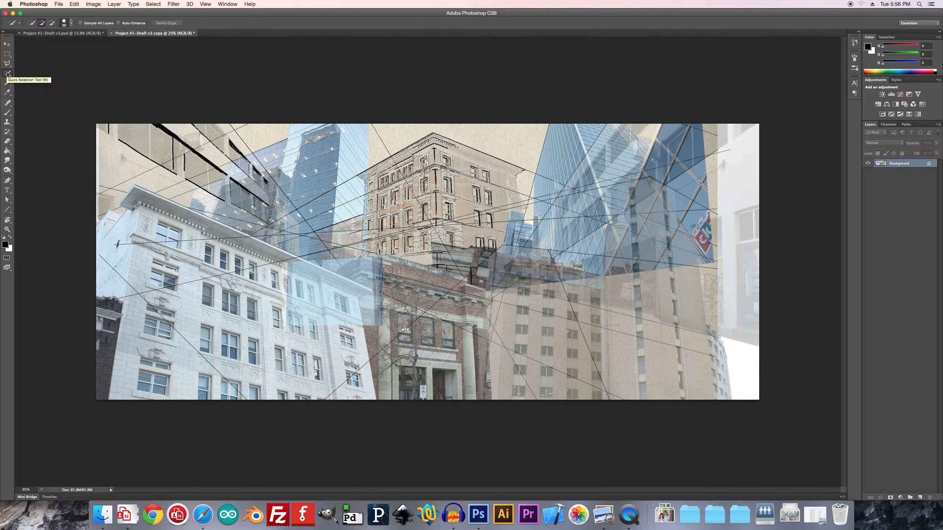
click(7, 64)
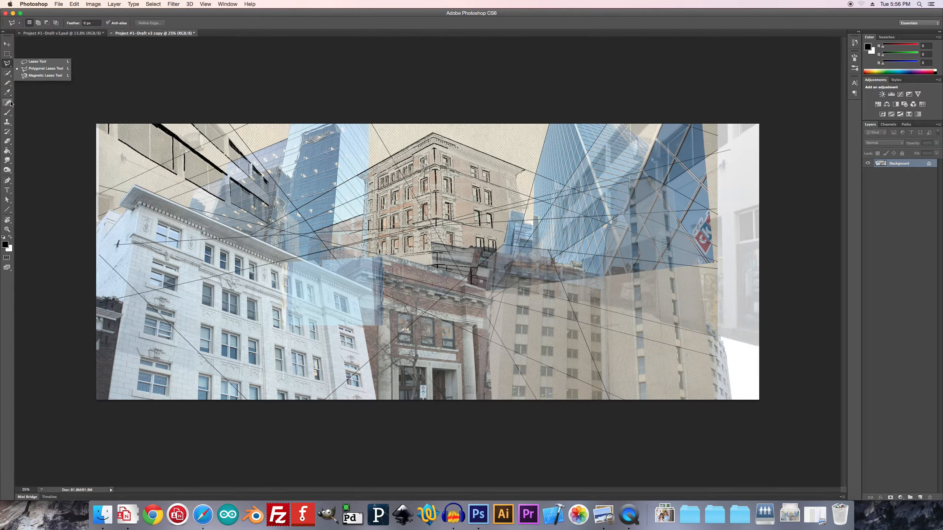
click(7, 103)
click(9, 113)
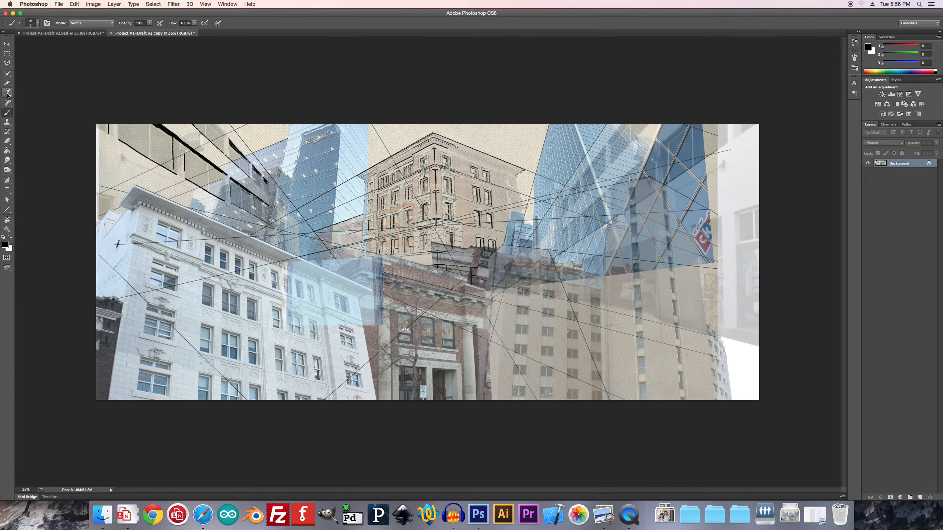
click(7, 92)
- Crop the merged image to its leftmost third, using a custom Crop tool size of 2400 by 3000 inches
click(8, 83)
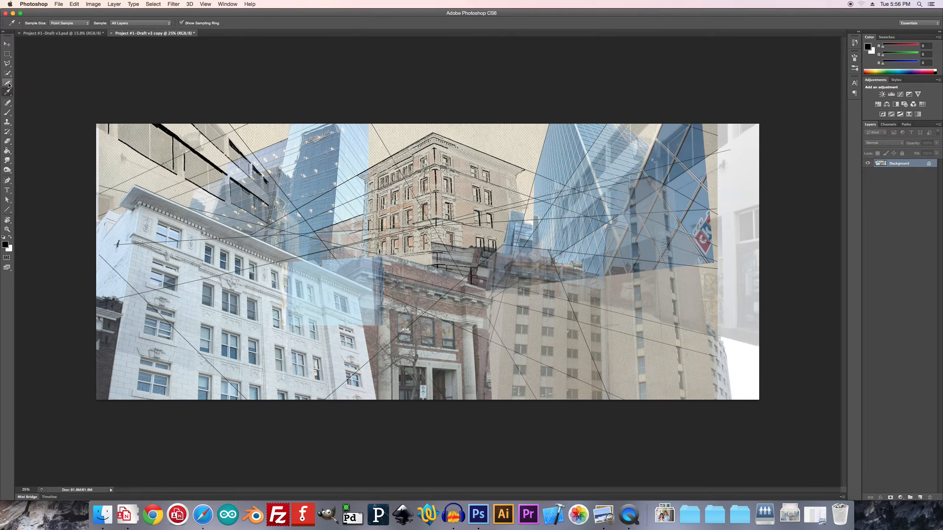
click(9, 84)
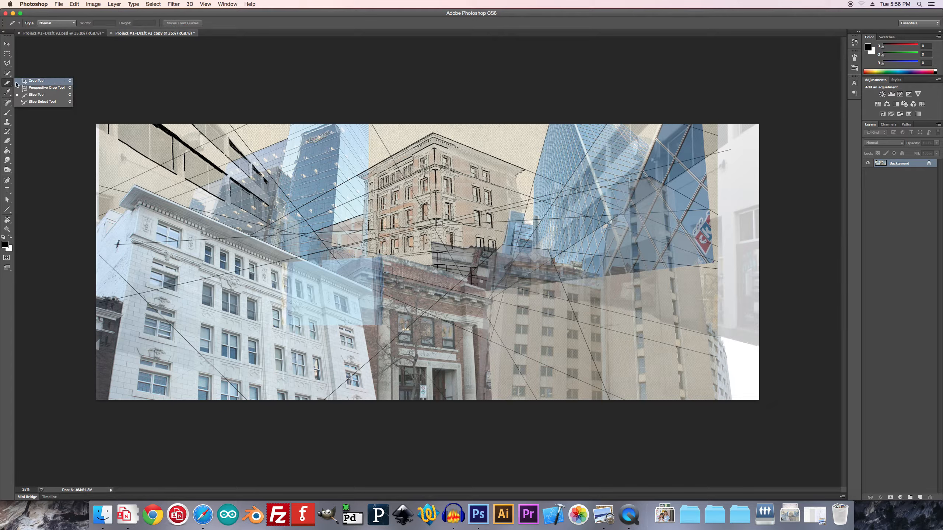
click(17, 81)
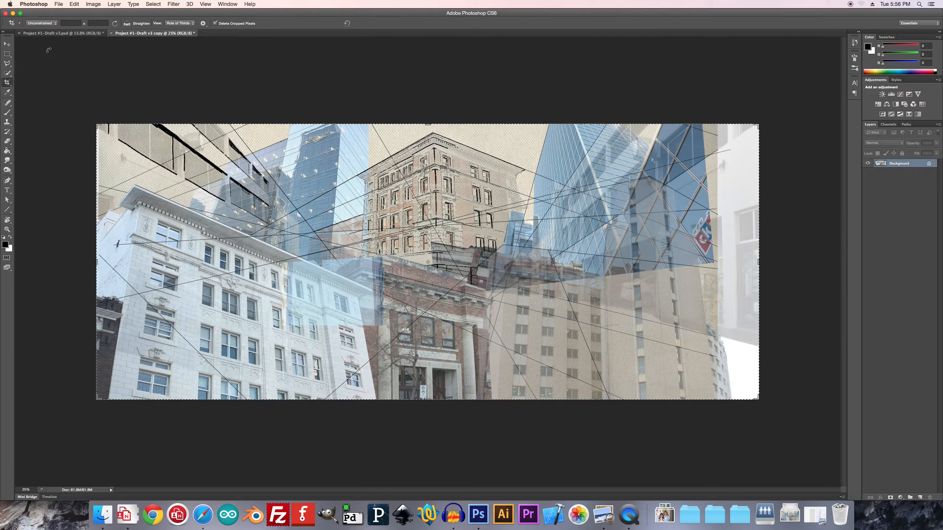
click(55, 23)
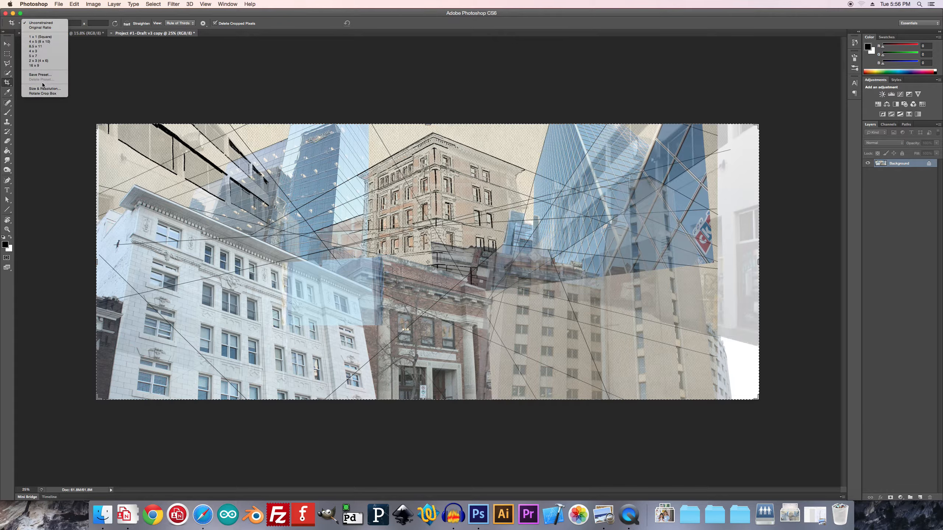
click(39, 89)
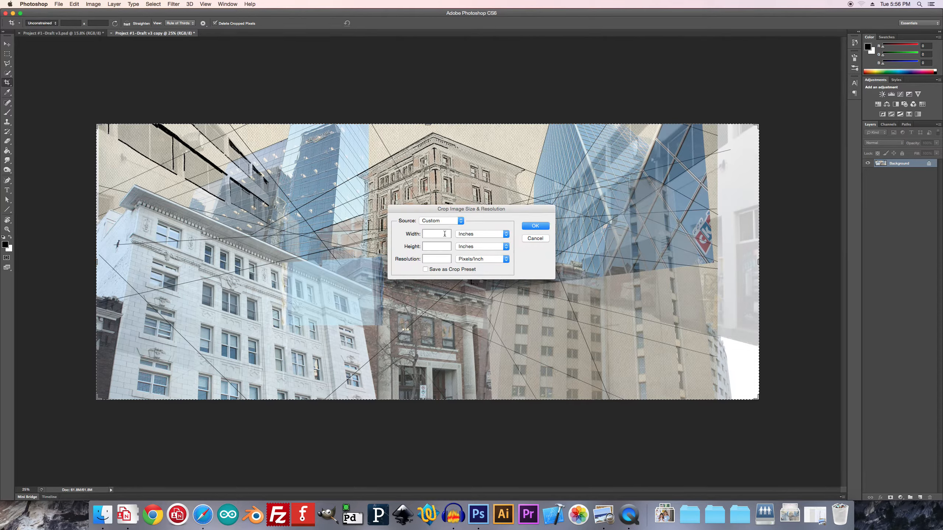
text(2400)
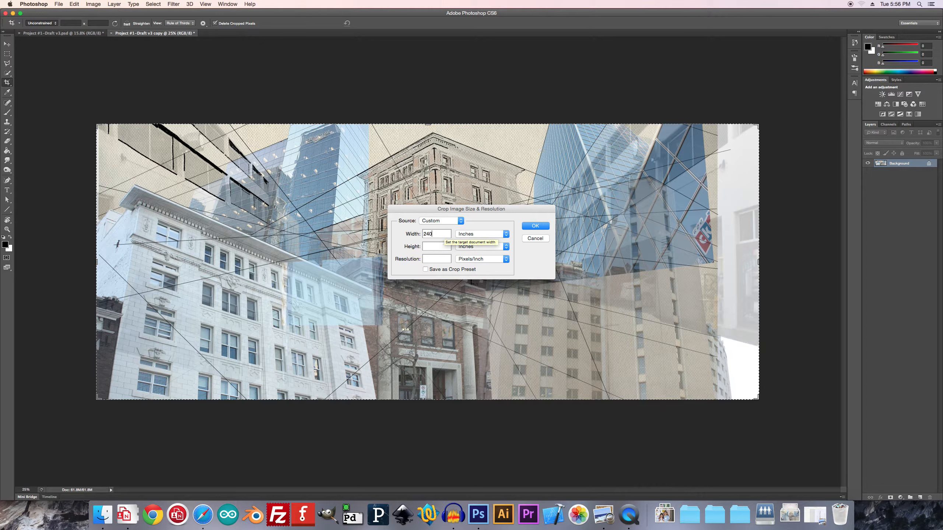
key(Tab)
text(3000)
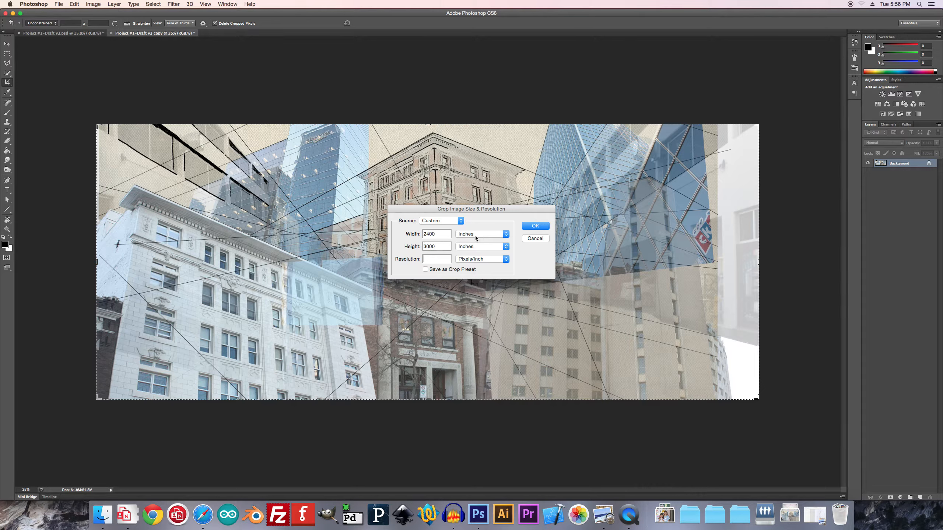
click(536, 226)
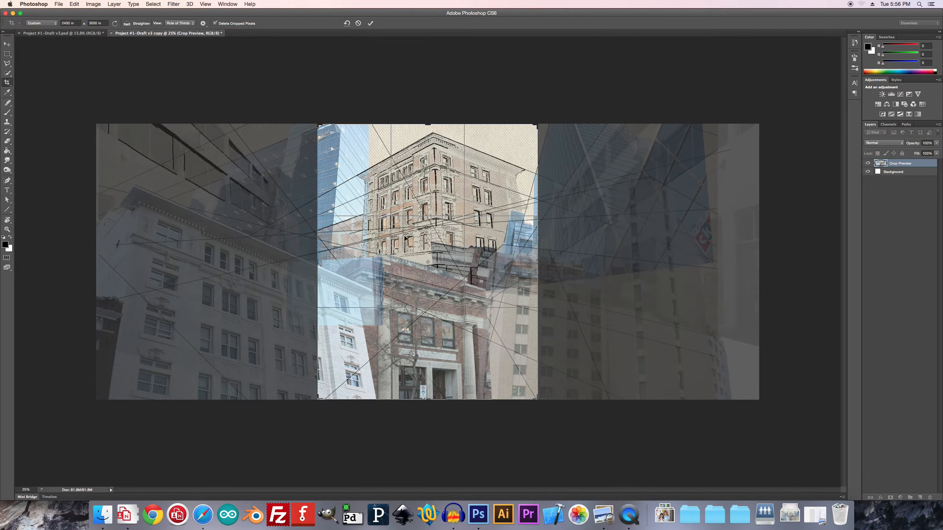
drag(369, 232, 590, 230)
key(Return)
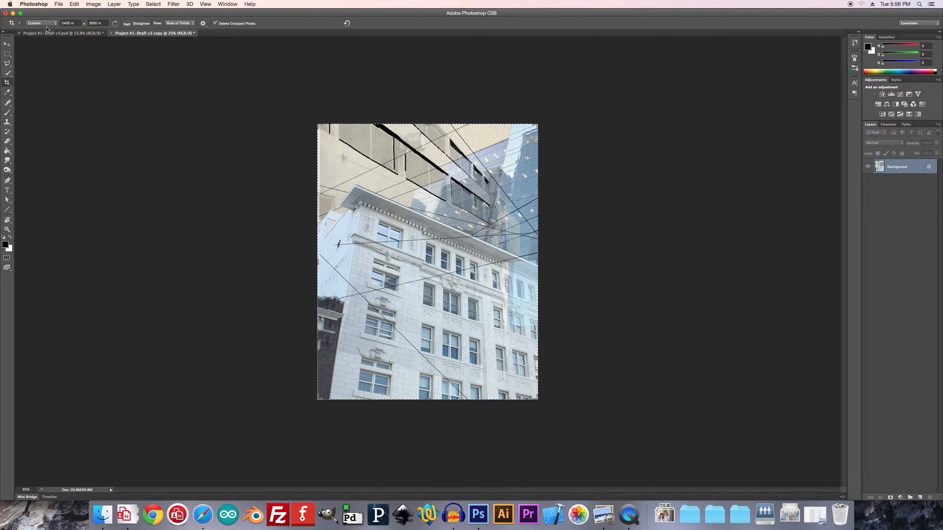
- Save the cropped left panel to the Desktop as left-test.psd in Photoshop format
click(59, 3)
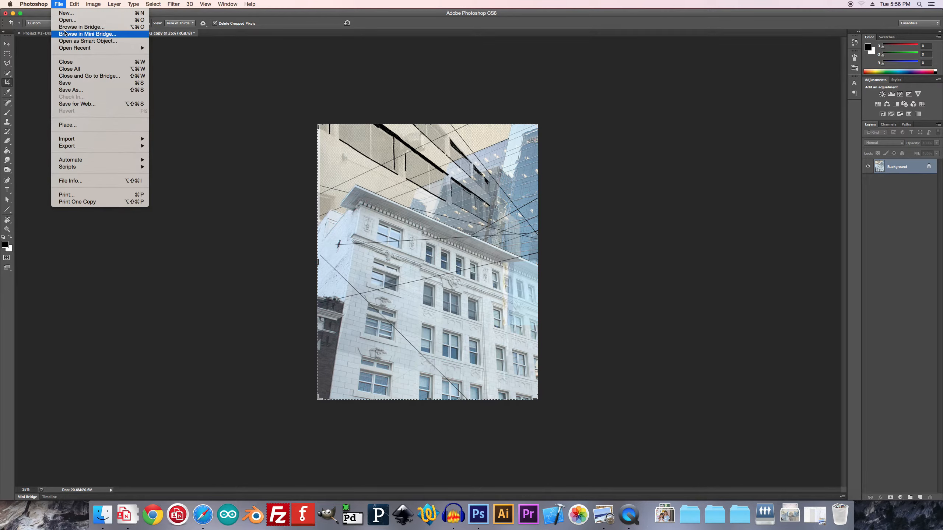
click(77, 90)
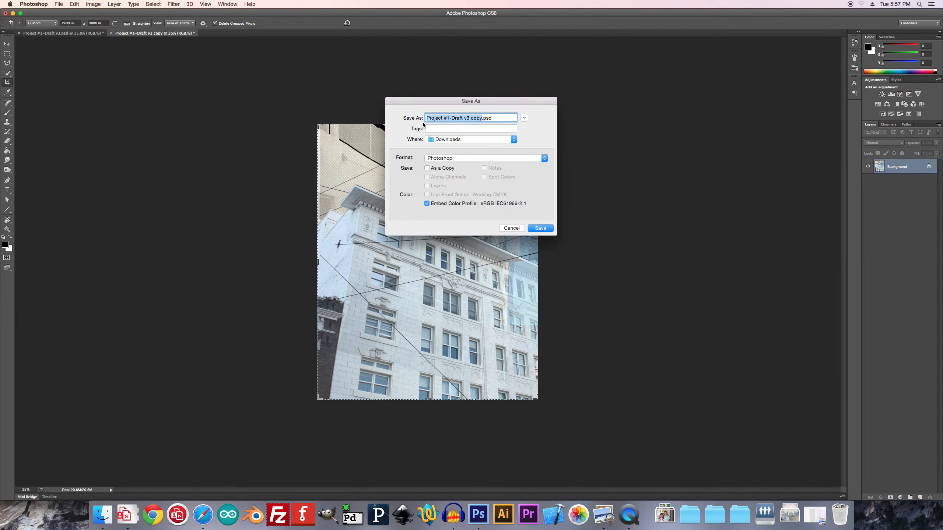
text(let)
key(BackSpace)
text(ft-test)
key(super+d)
click(534, 228)
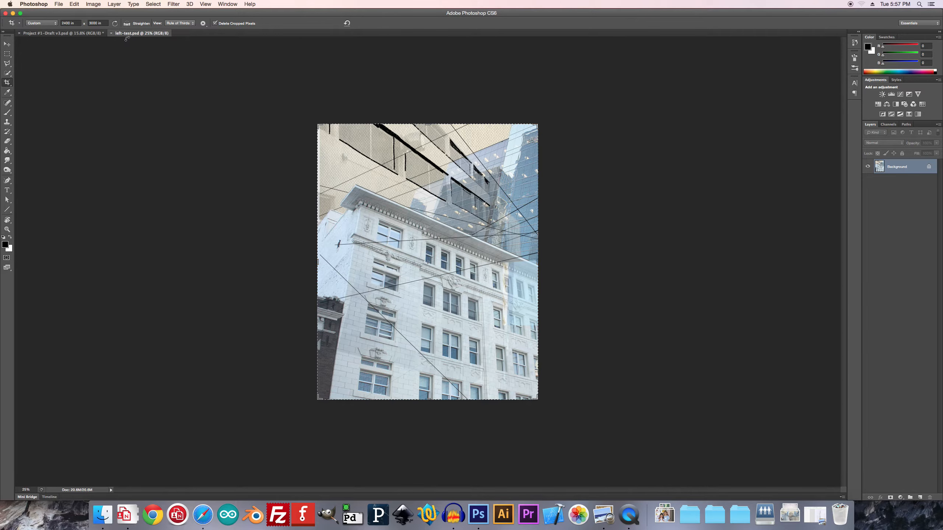
- Replace the left crop with a crop of the image's centre third and save it to the Desktop as centre-test.psd
key(super+z)
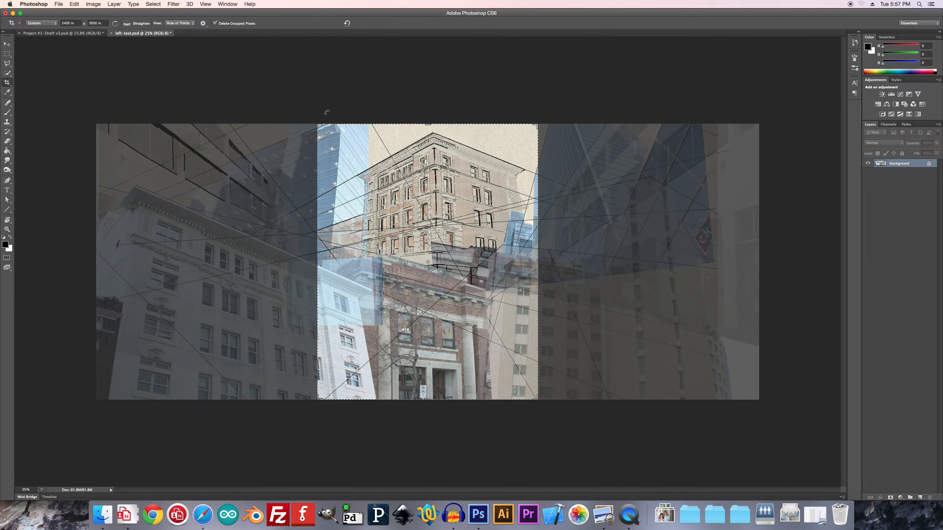
key(Return)
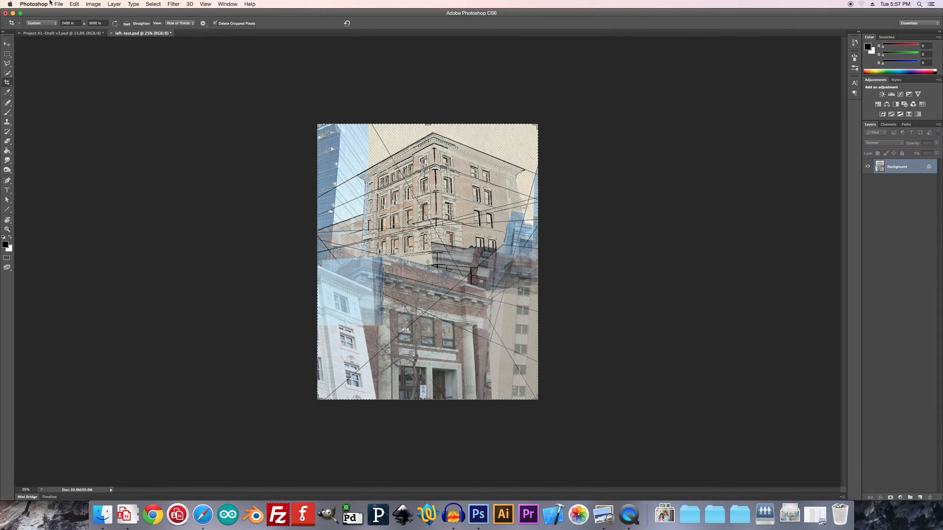
click(33, 4)
mouse_move(69, 47)
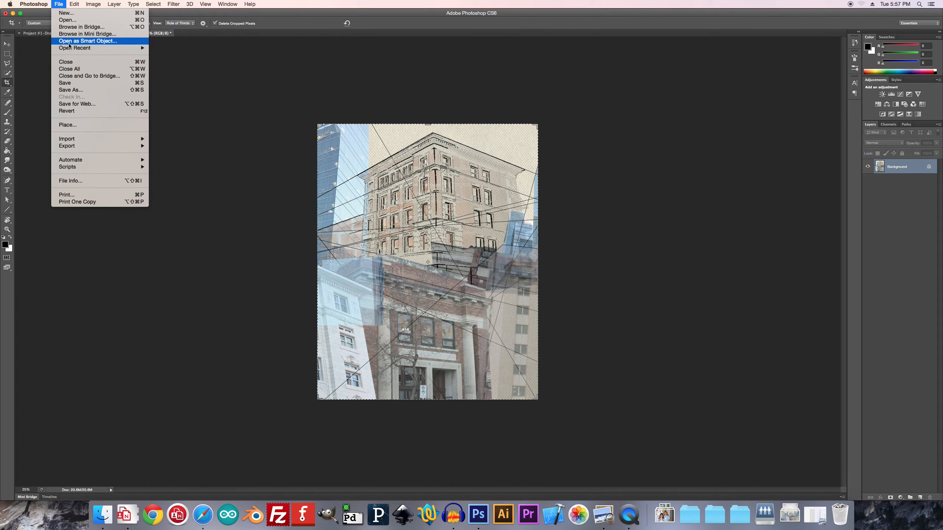
click(62, 91)
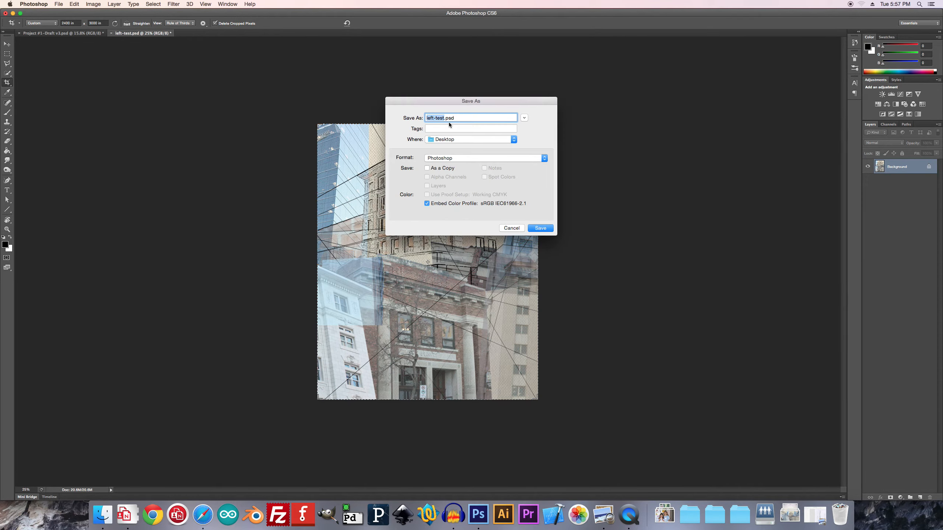
key(BackSpace)
key(BackSpace)
key(BackSpace)
key(BackSpace)
text(centre)
key(Return)
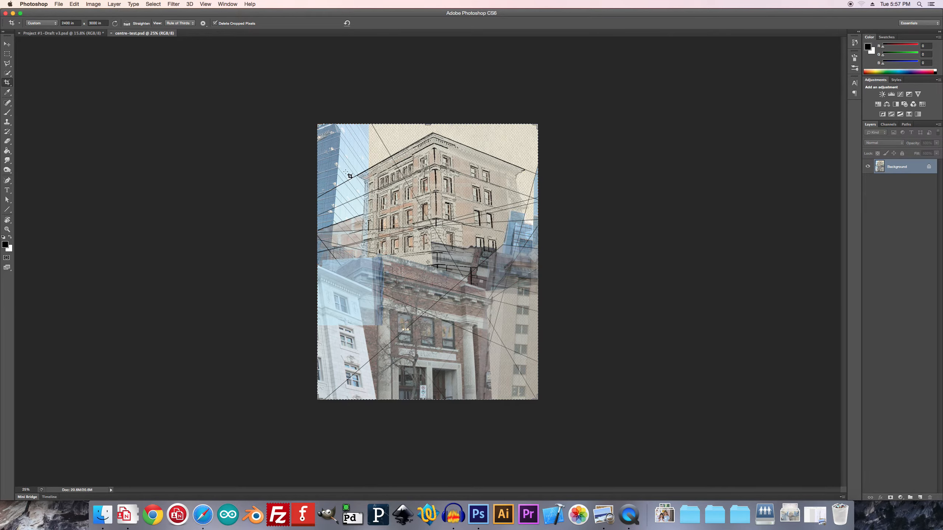
- Undo the centre crop and crop the full-width image to its rightmost third
key(super+z)
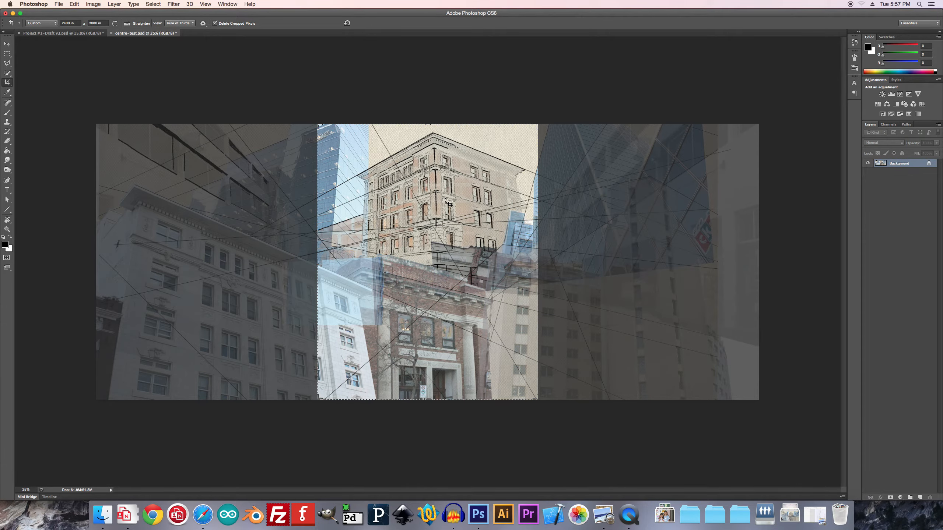
drag(442, 200, 473, 197)
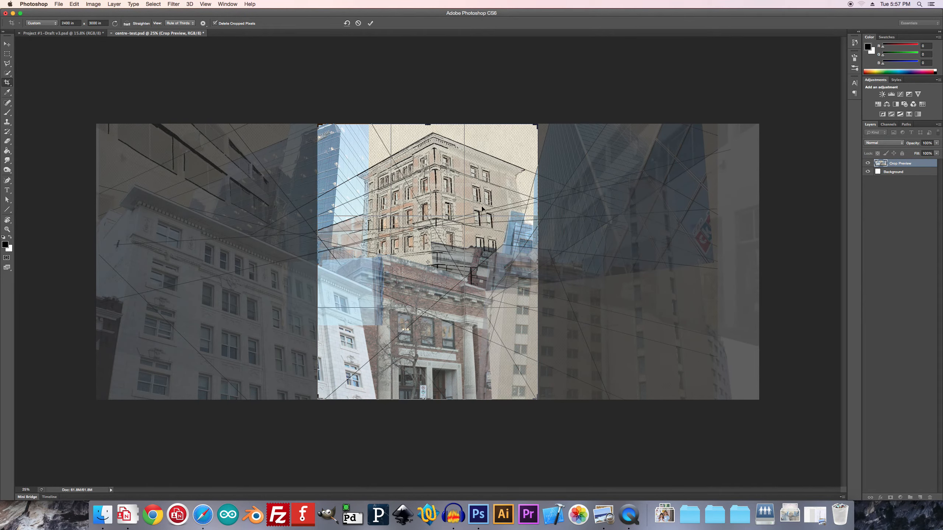
drag(482, 209, 273, 209)
key(Return)
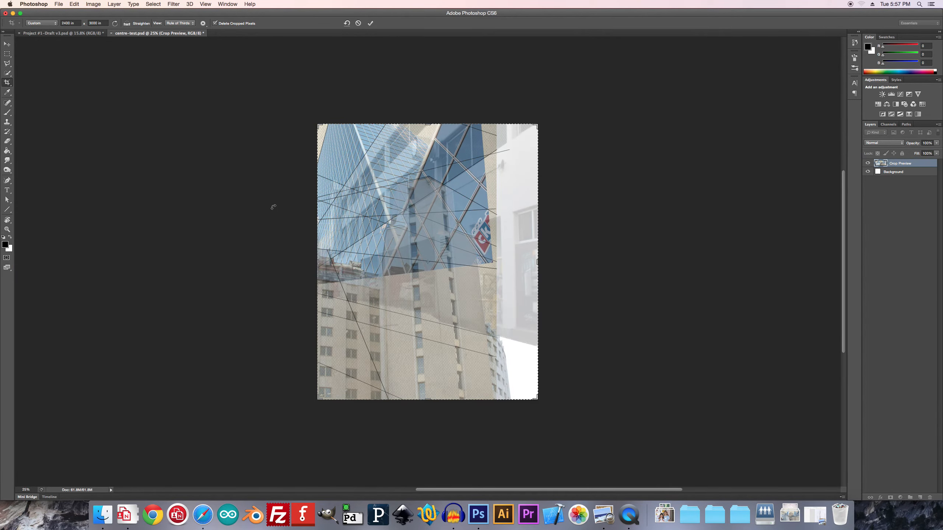
- Save the cropped right panel to the Desktop as right-test.psd
click(56, 4)
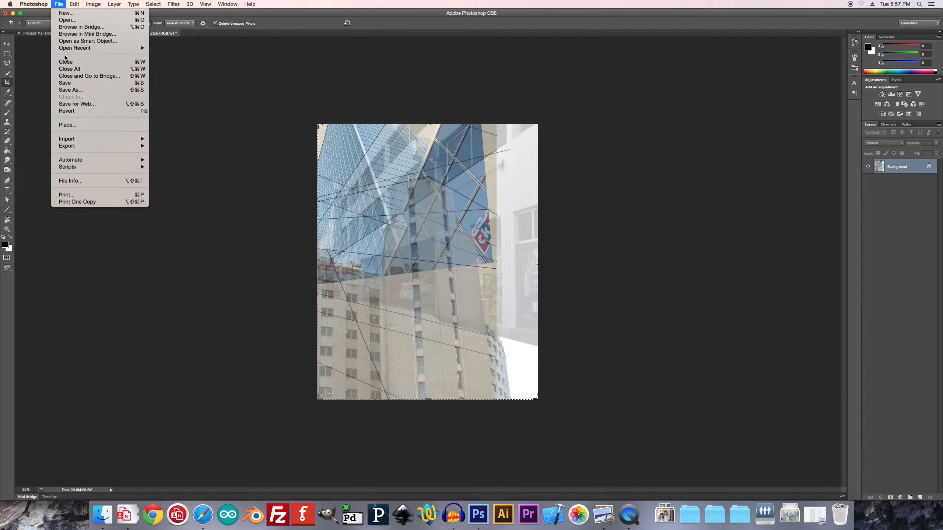
click(71, 90)
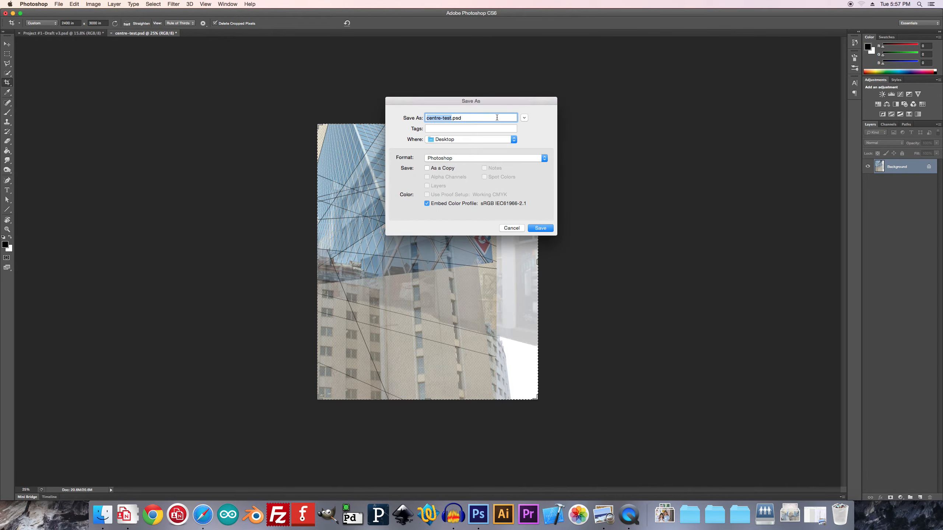
key(Left)
key(alt+shift+Right)
text(right)
click(544, 230)
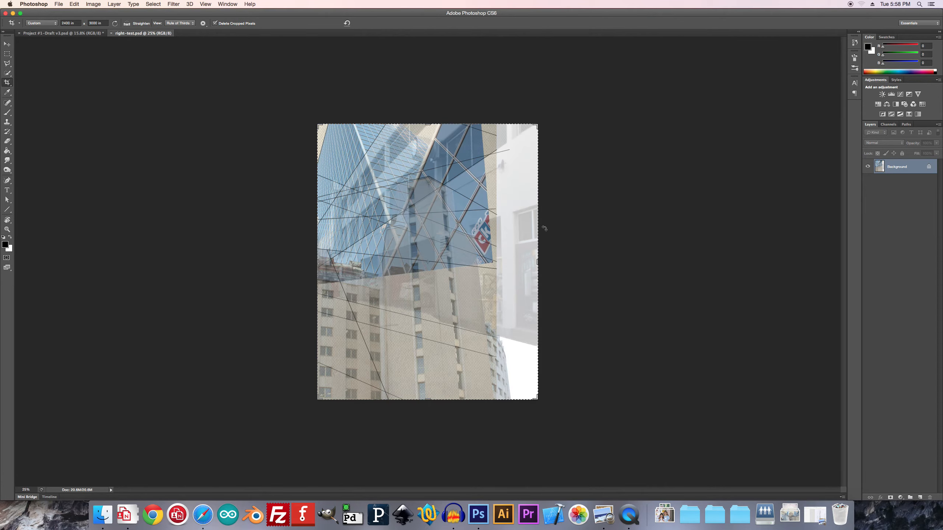
- Switch to Finder and show the Desktop folder in an enlarged window, sorted by date modified with the newest first
click(102, 516)
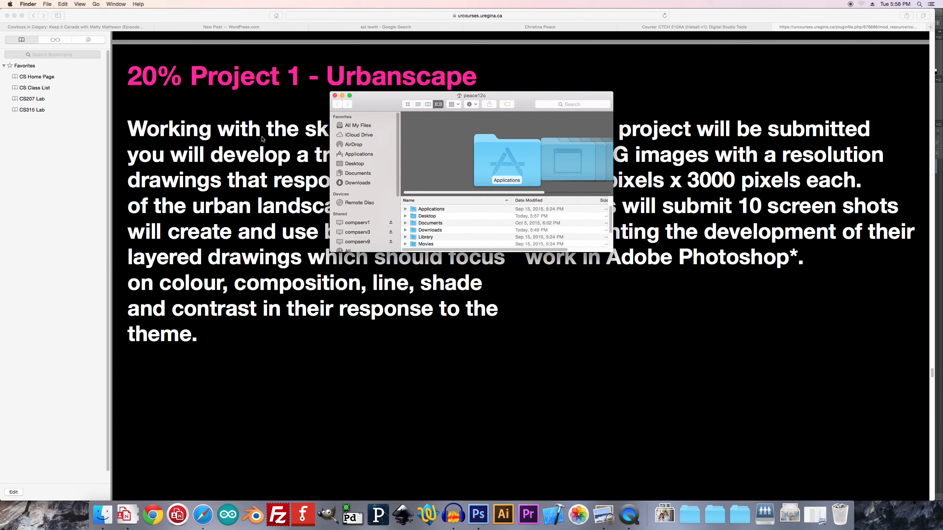
drag(422, 94, 321, 27)
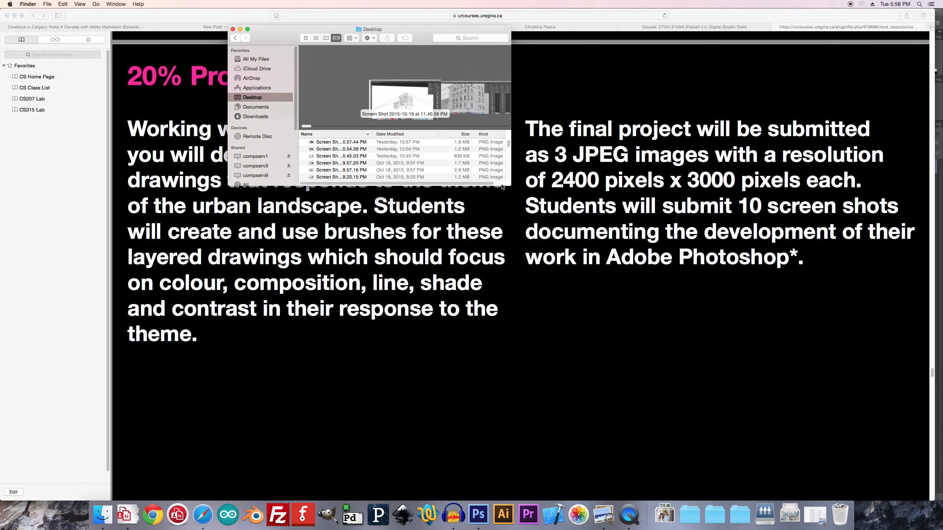
drag(510, 184, 500, 453)
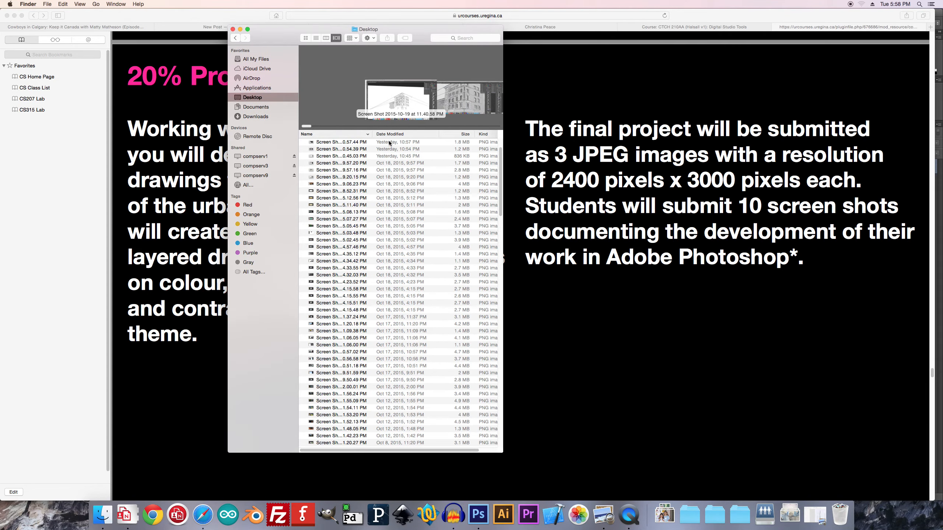
click(404, 134)
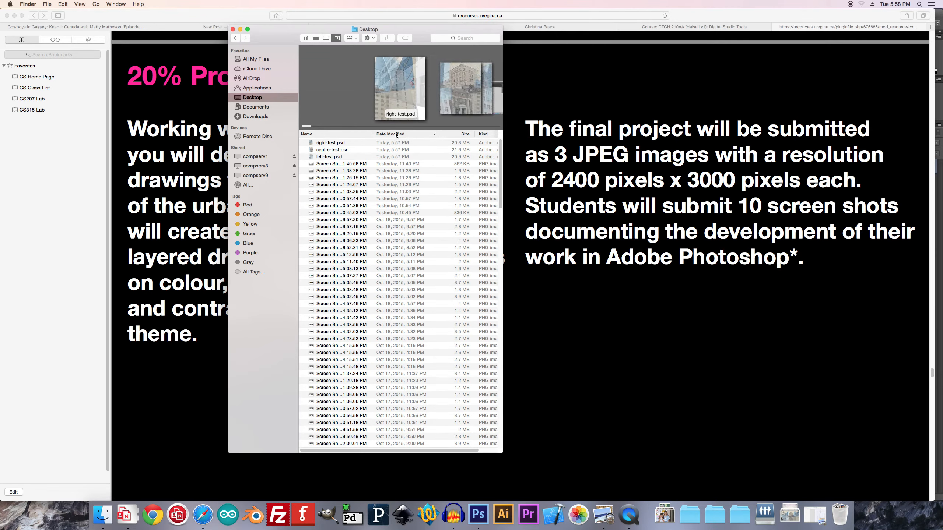
- Preview the three cropped panels in turn, from left-test.psd to right-test.psd
click(324, 158)
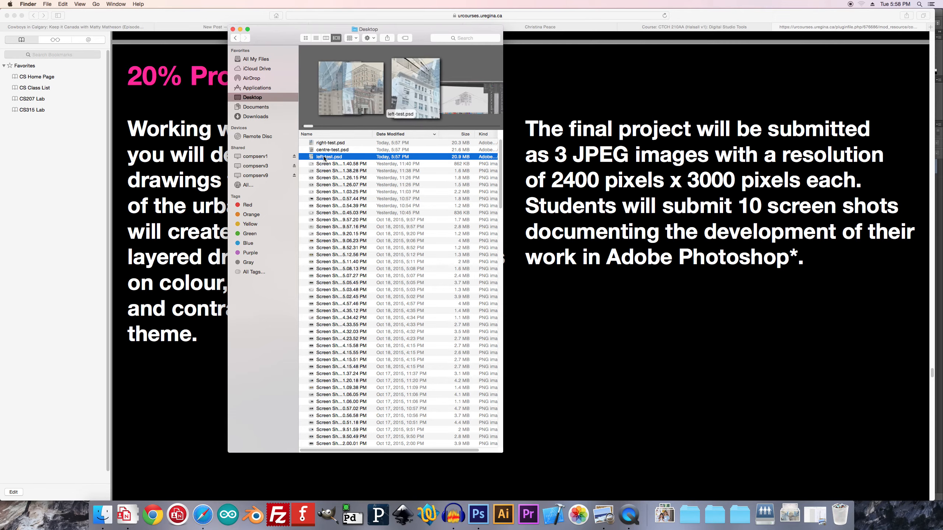
key(space)
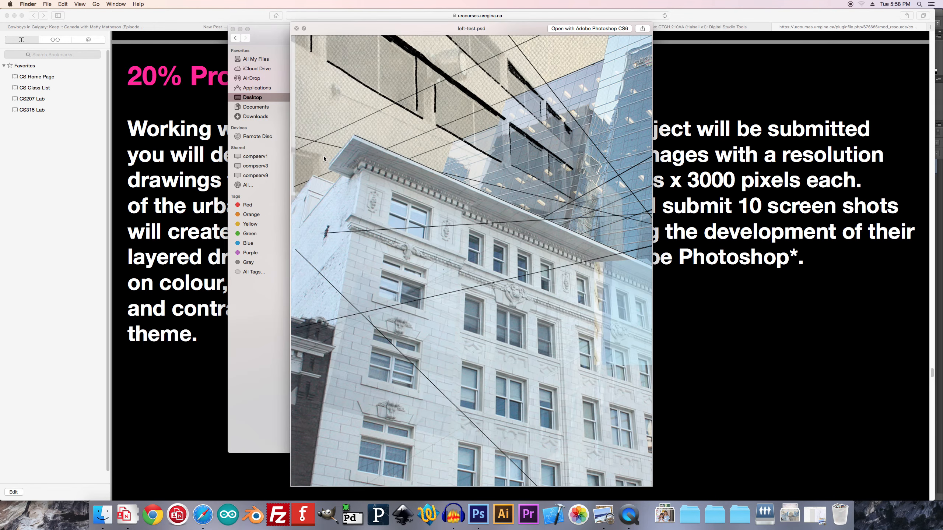
key(Down)
key(Down)
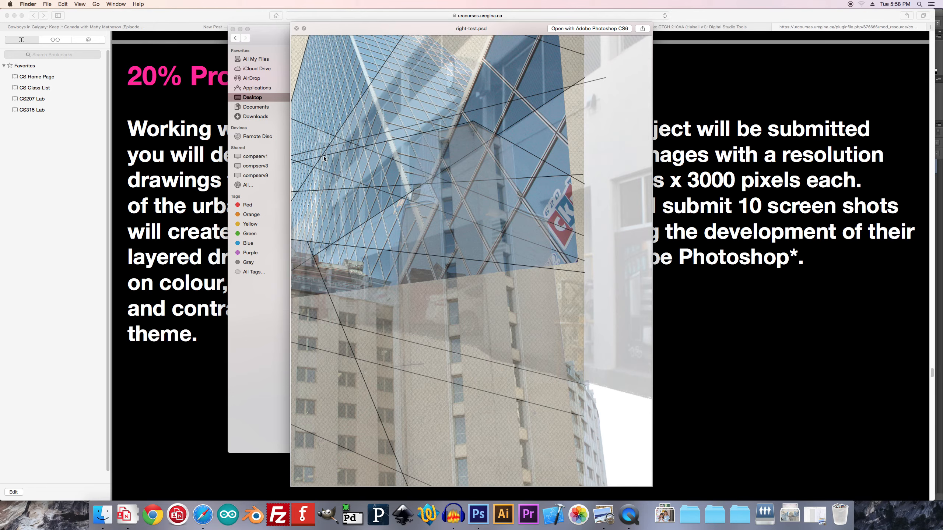
key(space)
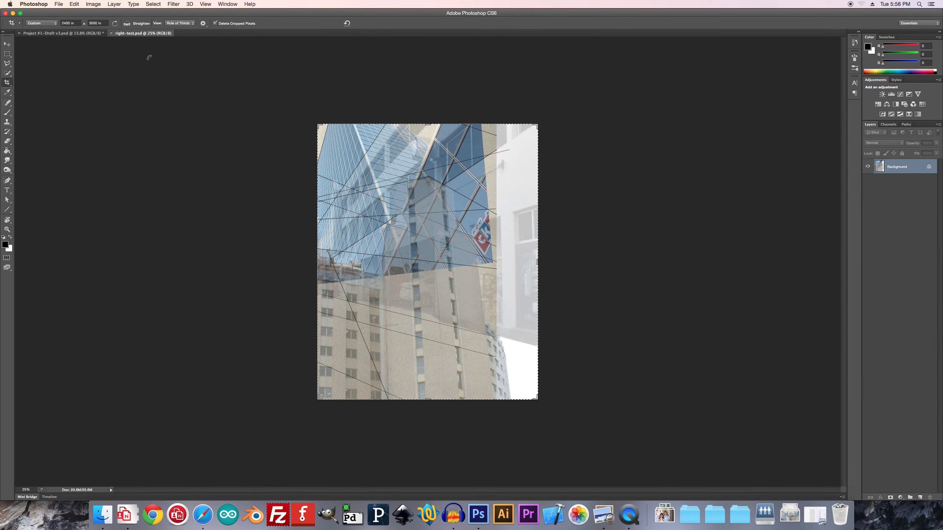
- Switch back to Photoshop and save the right panel as right-test.jpg in JPEG format, at quality 8 with Baseline ("Standard")
click(65, 4)
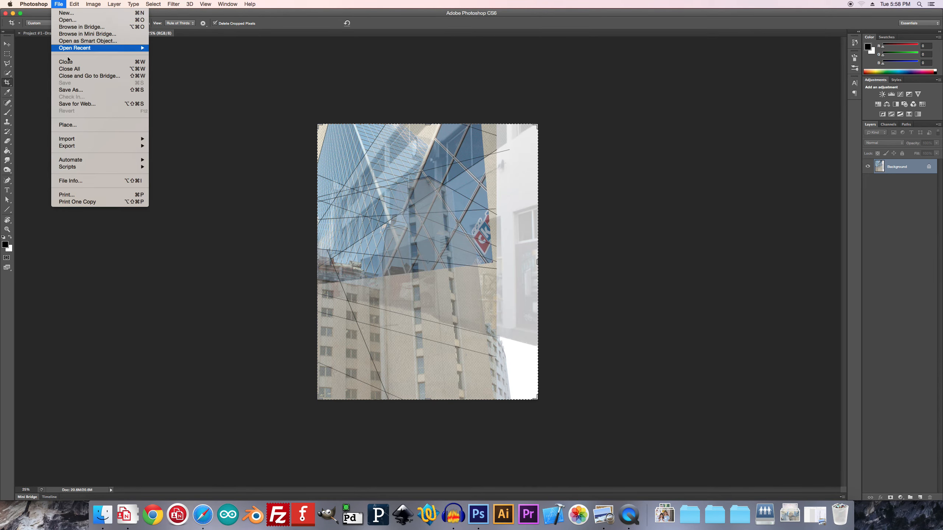
click(69, 91)
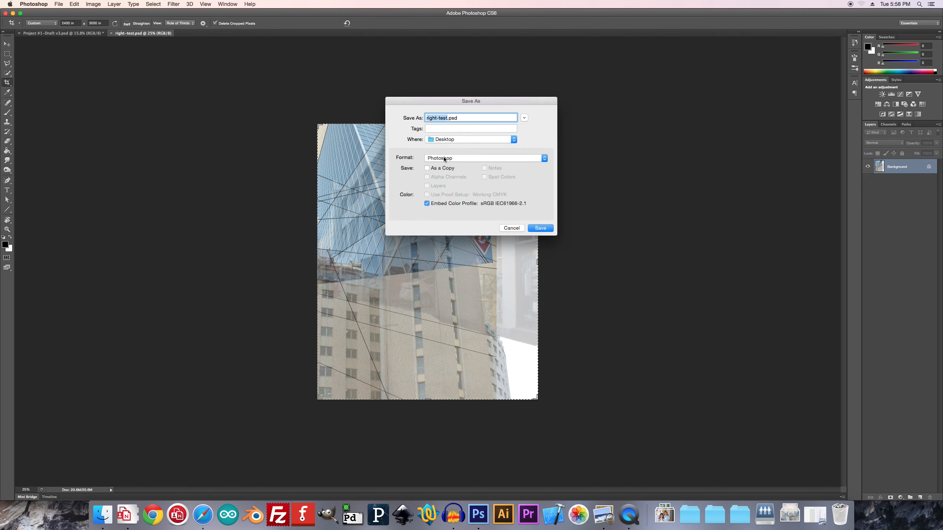
click(444, 158)
click(441, 205)
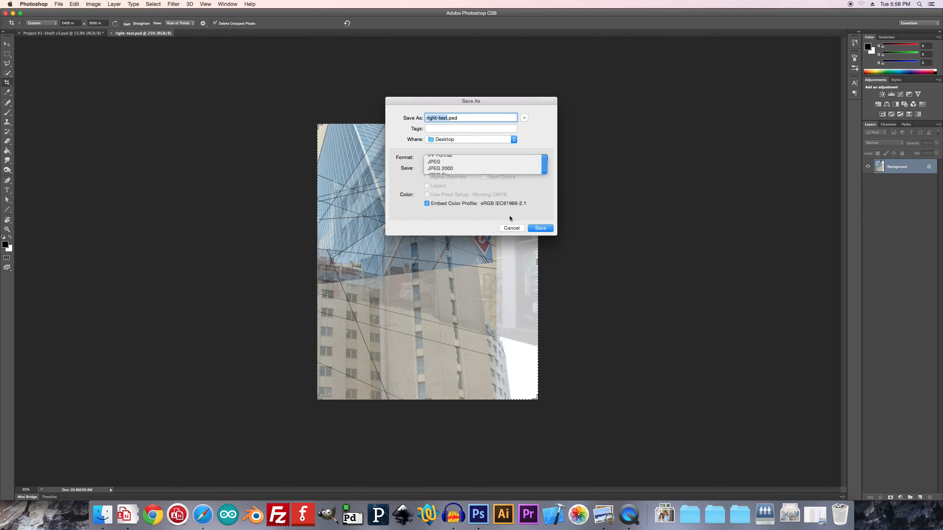
click(540, 229)
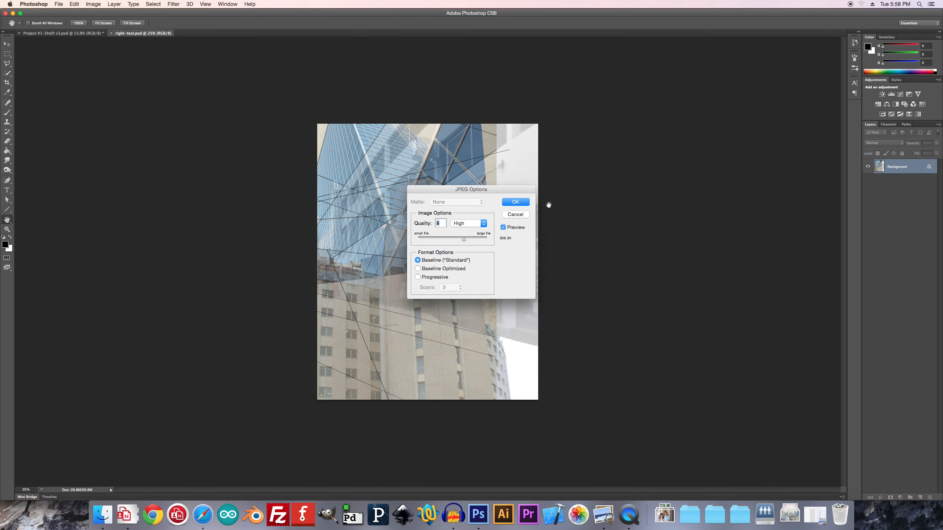
click(520, 202)
key(c)
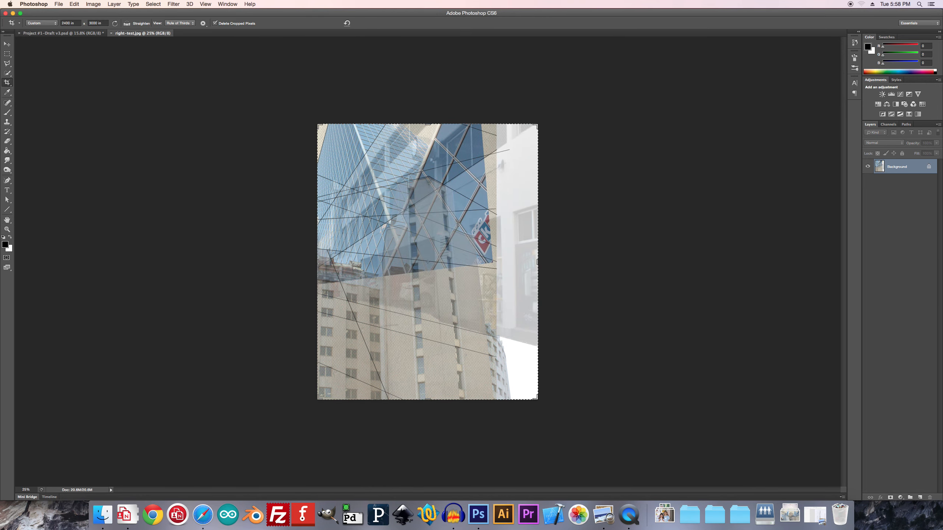
- Switch to Finder to compare right-test.jpg with the PSD files on the Desktop, and return to Photoshop
click(103, 515)
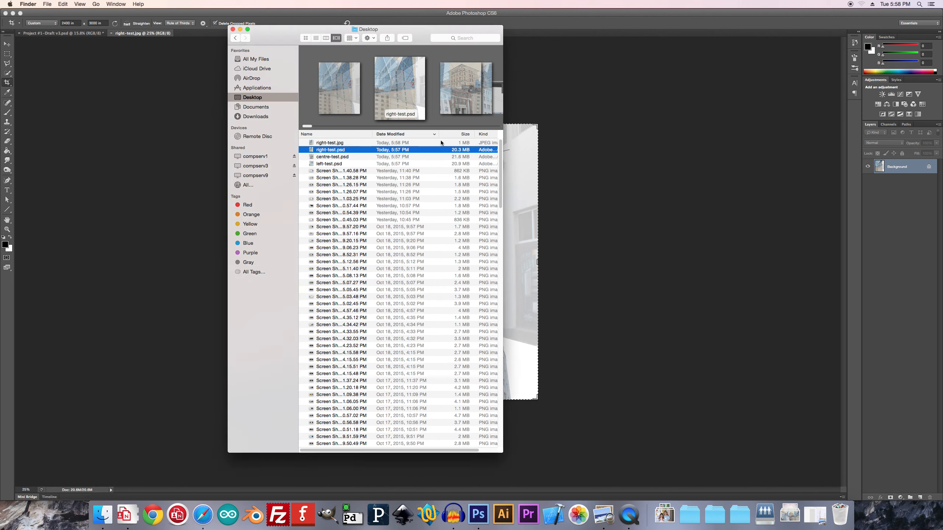
click(584, 446)
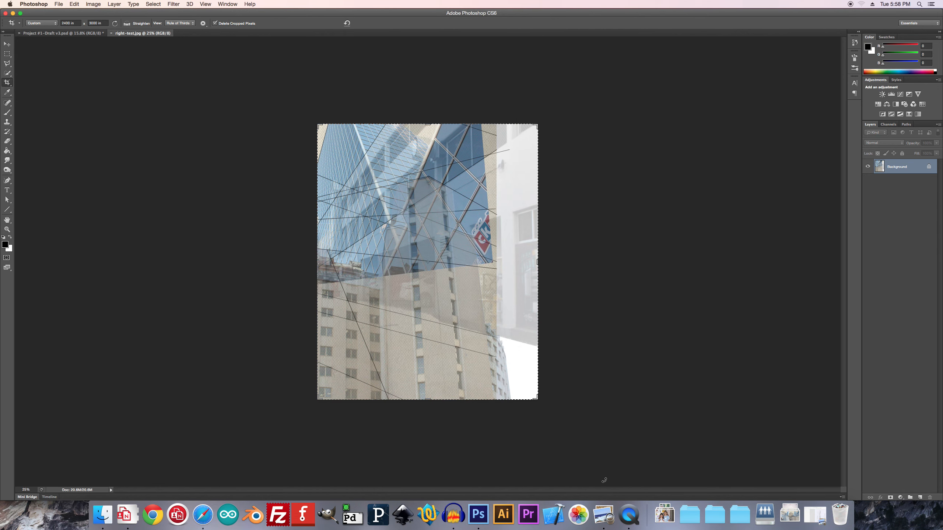
click(629, 515)
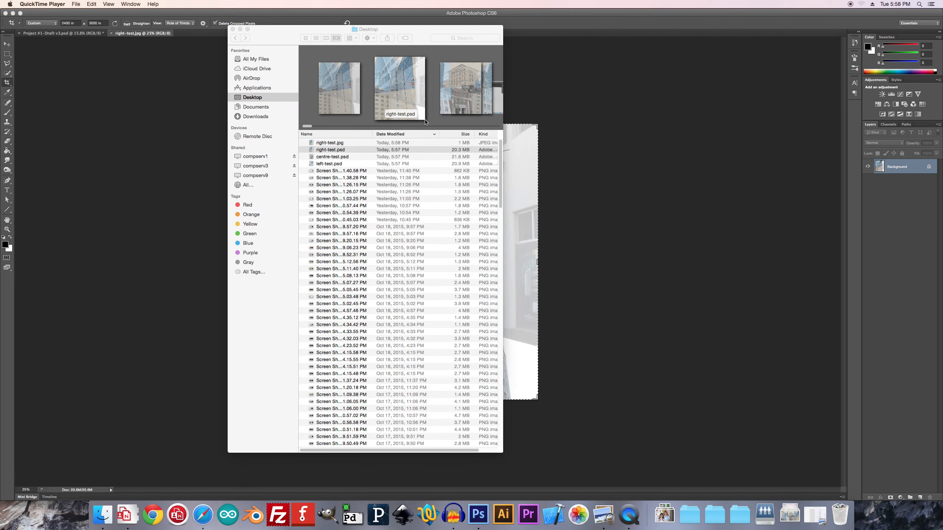